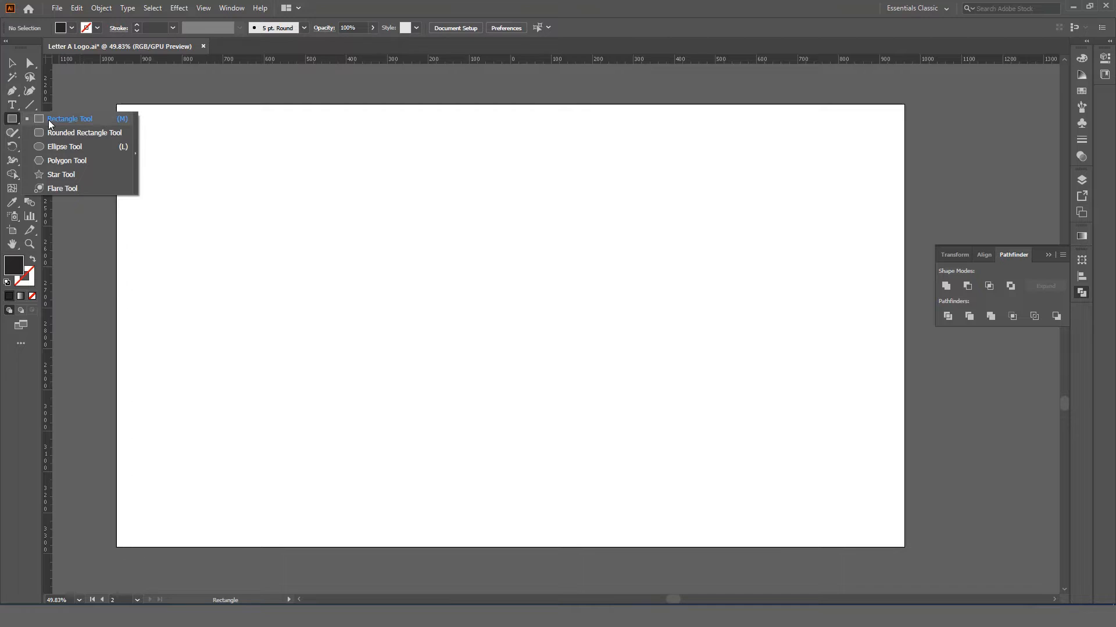
Step: Draw a dark-filled square about 543 px wide and rotate it 45° into a diamond
left_click(48, 120)
left_click_drag(380, 202, 603, 356)
left_click(11, 63)
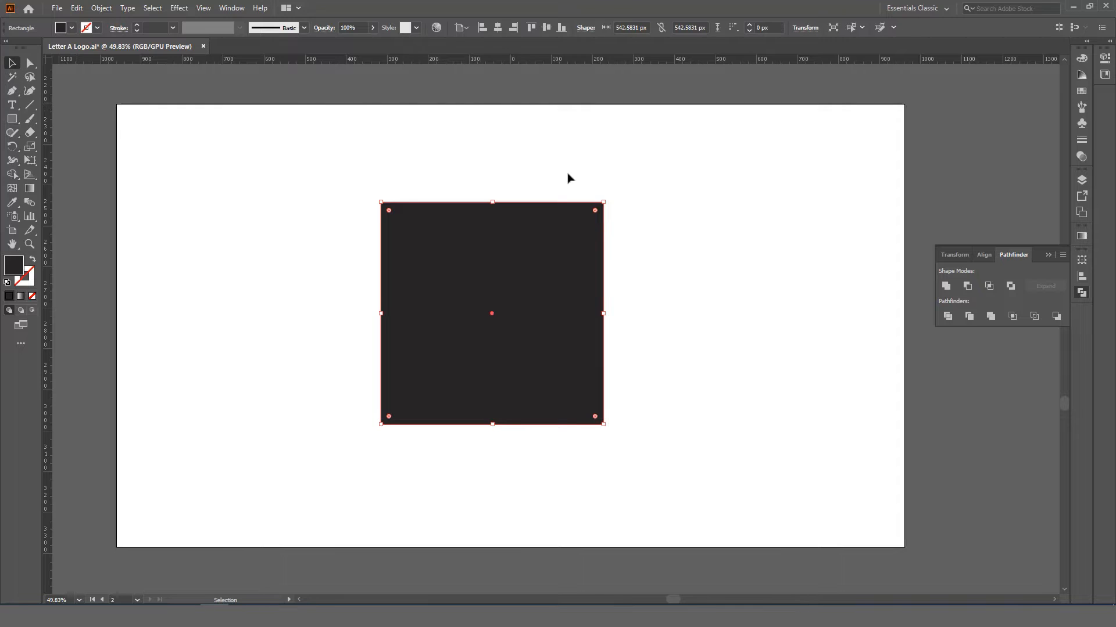
left_click_drag(607, 196, 643, 270)
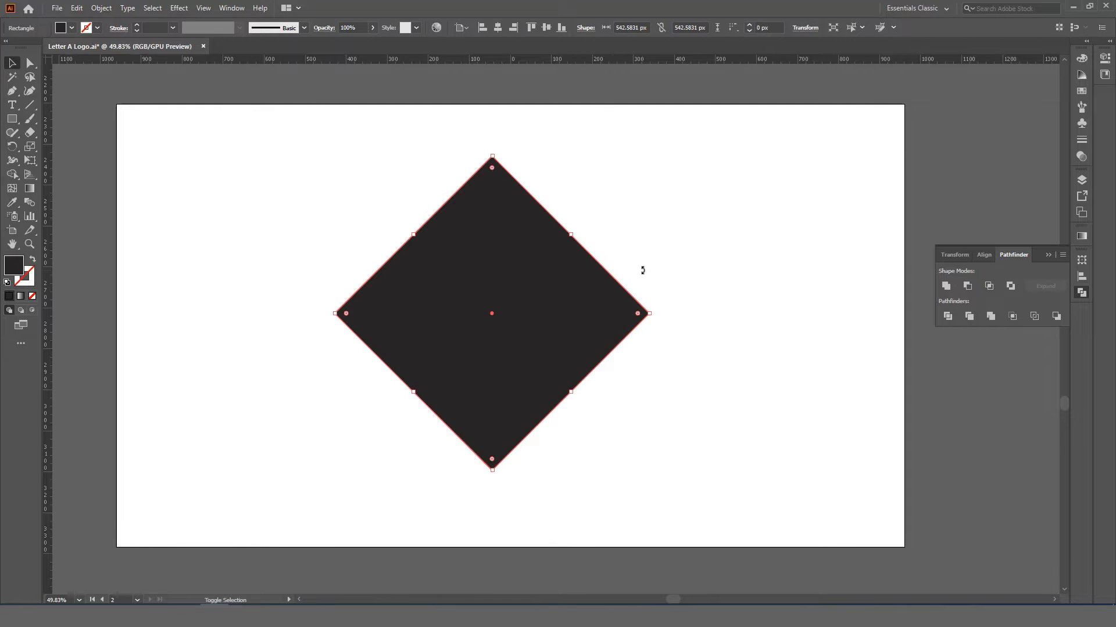
Step: Centre the diamond horizontally and vertically on the artboard and deselect it
left_click(498, 28)
left_click(545, 27)
left_click(553, 182)
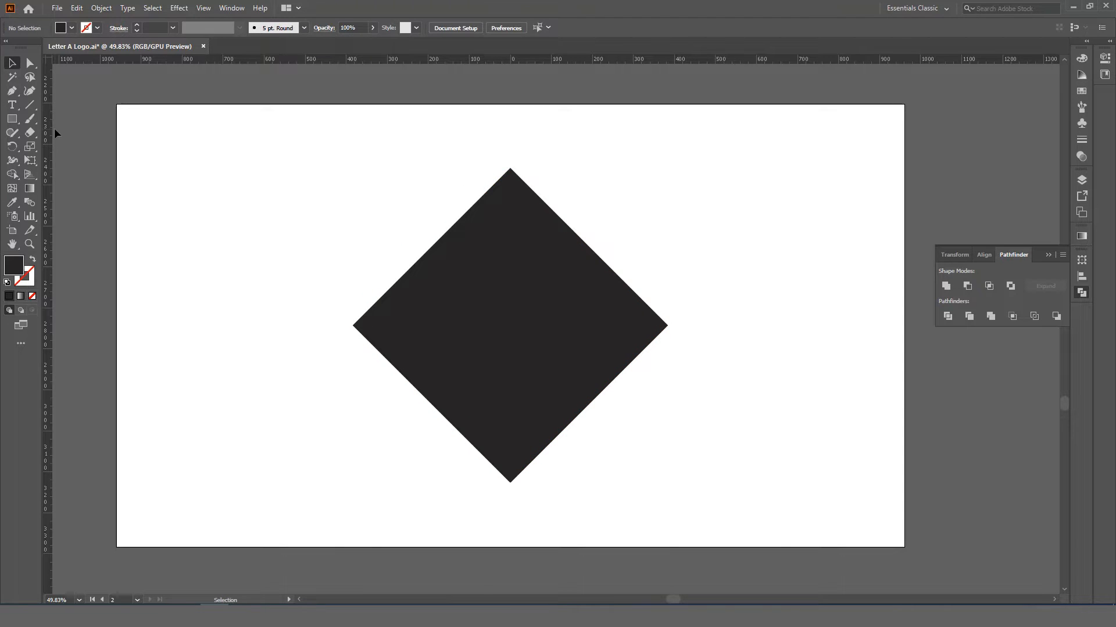
Step: Draw a horizontal line about 772 px long with the default colours and centre it on the artboard across the diamond
key("d")
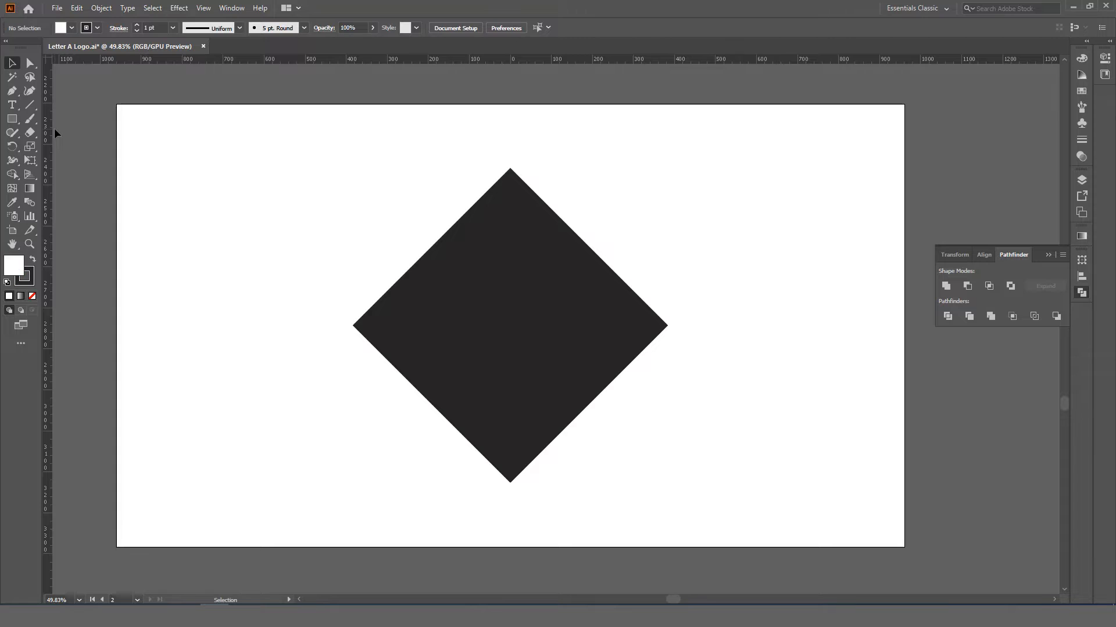
left_click_drag(30, 106, 73, 106)
left_click_drag(148, 133, 465, 134)
left_click(12, 64)
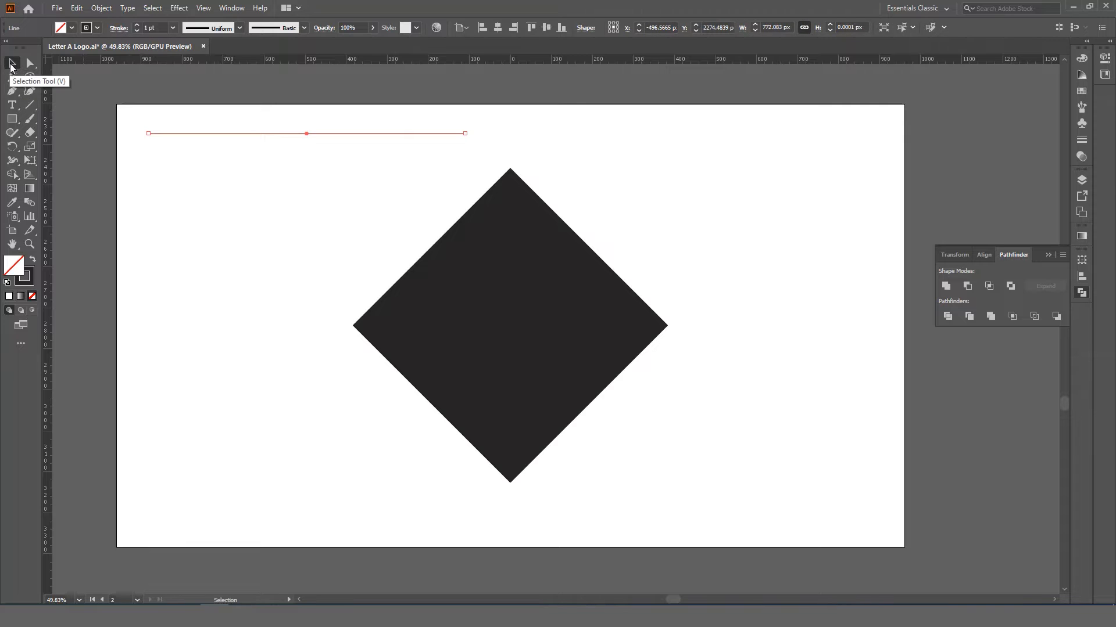
left_click(498, 29)
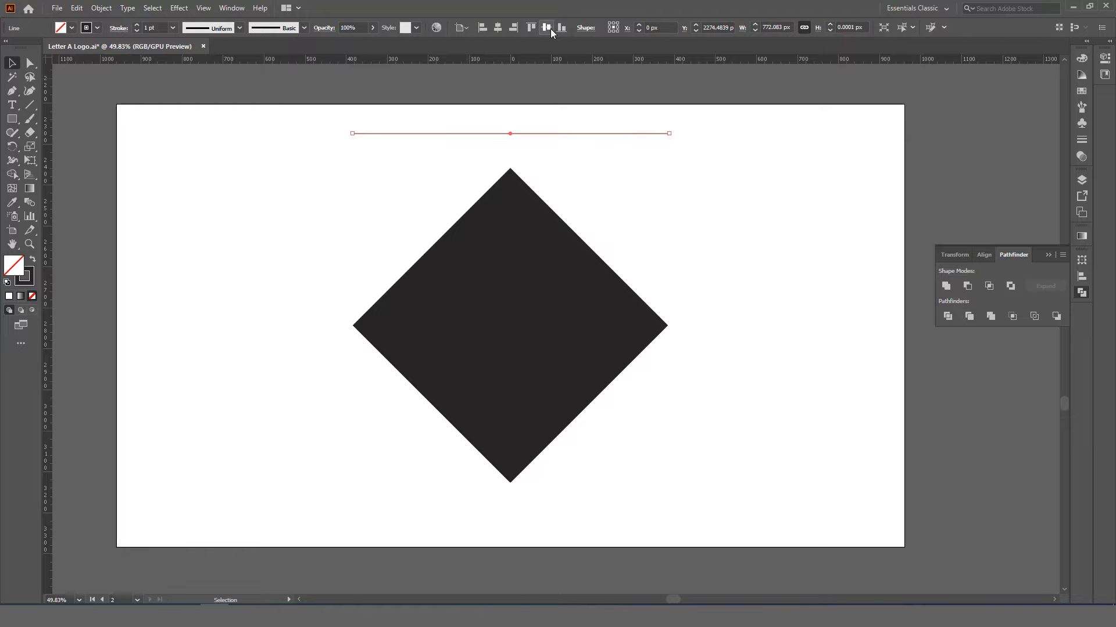
left_click(549, 28)
Step: Lengthen the line past the diamond's corner to about 916 px and recentre it horizontally on the artboard
key("a")
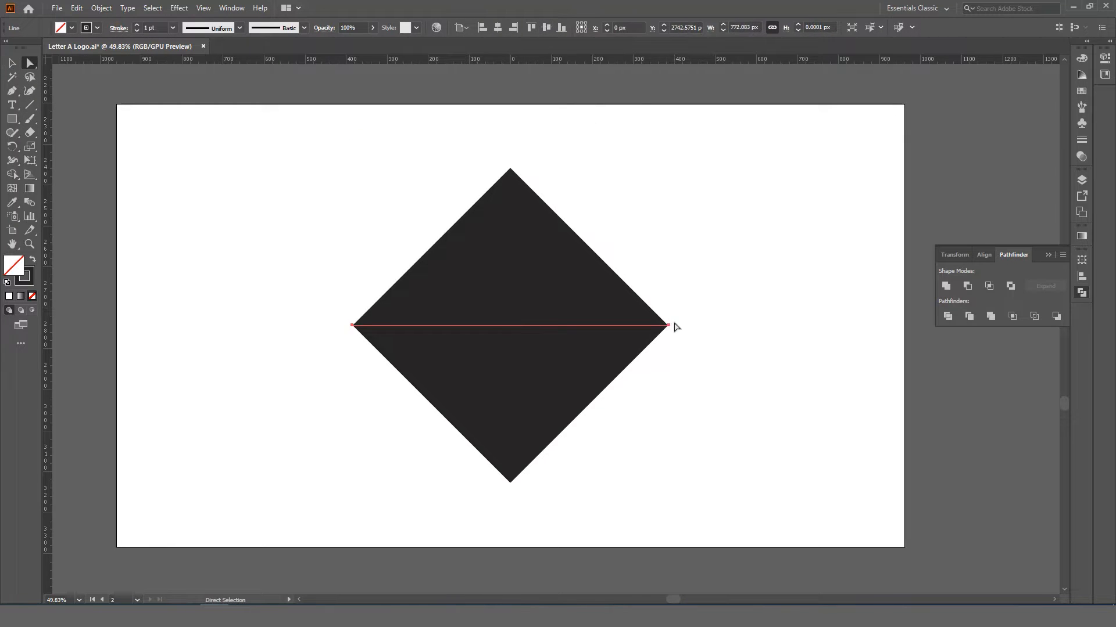
left_click(671, 329)
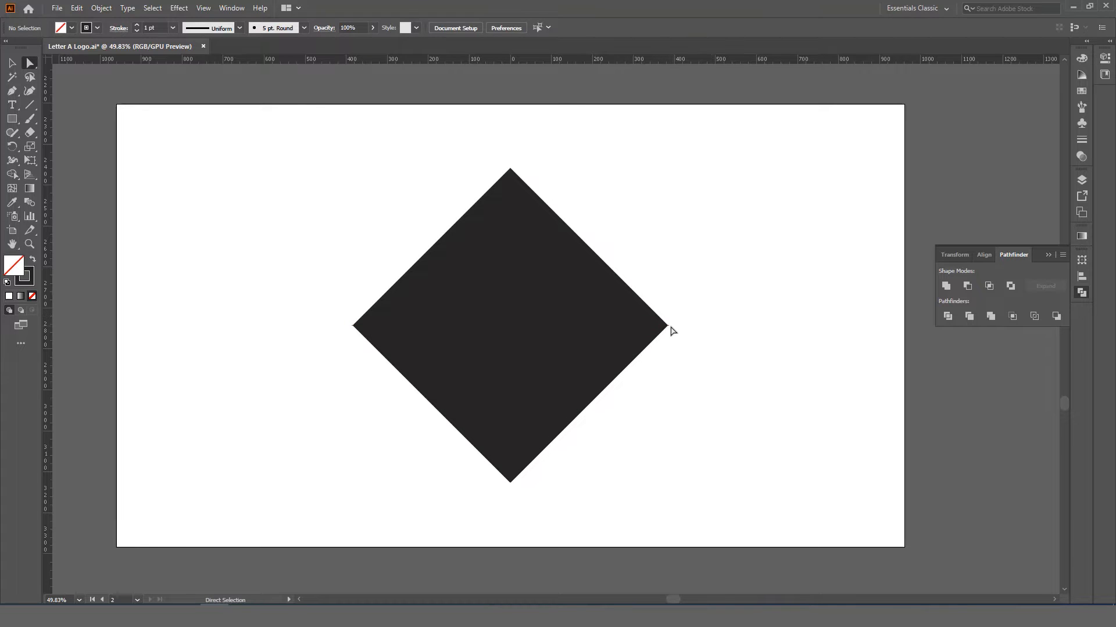
left_click(670, 327)
left_click_drag(671, 330, 725, 346)
left_click(740, 386)
key("v")
left_click(701, 325)
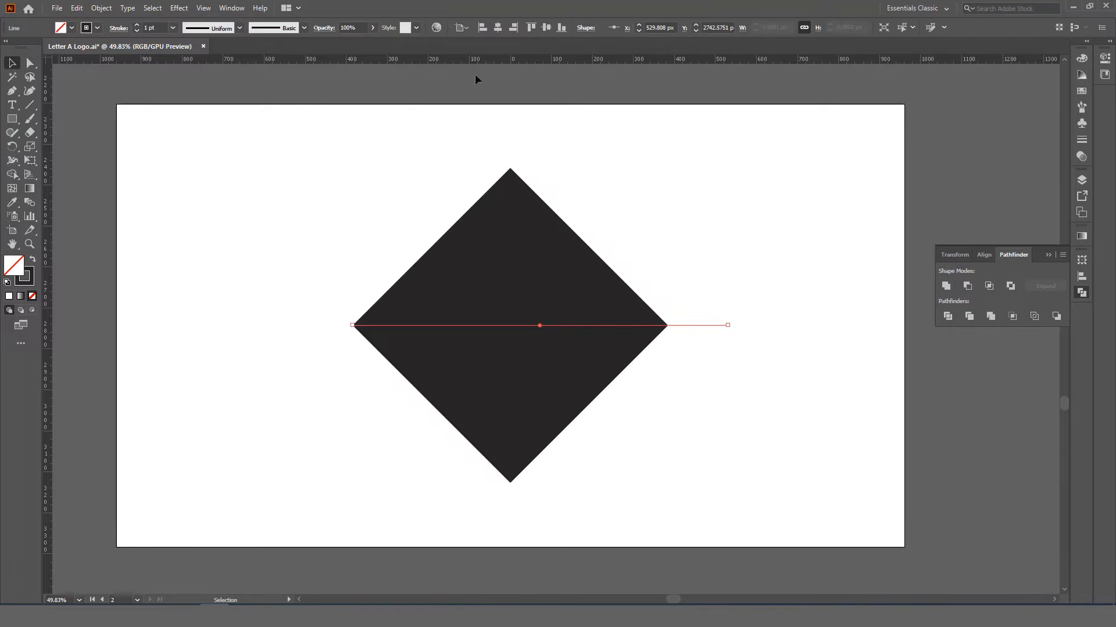
left_click(539, 76)
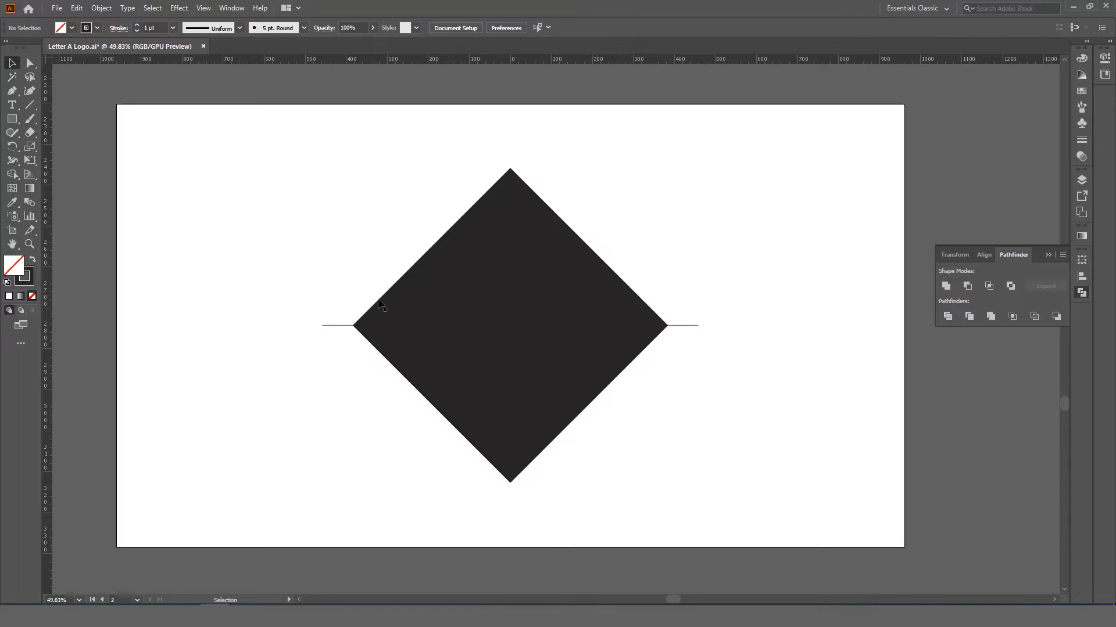
Step: Split the diamond along the line with Divide Objects Below and delete its lower half
left_click(334, 326)
left_click(97, 8)
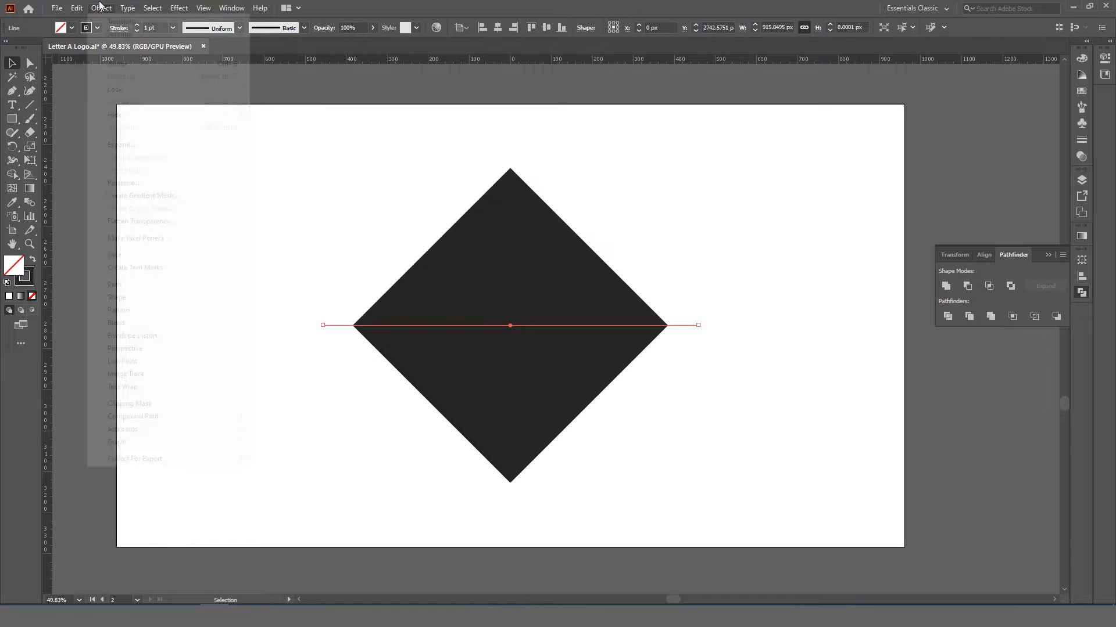
mouse_move(193, 289)
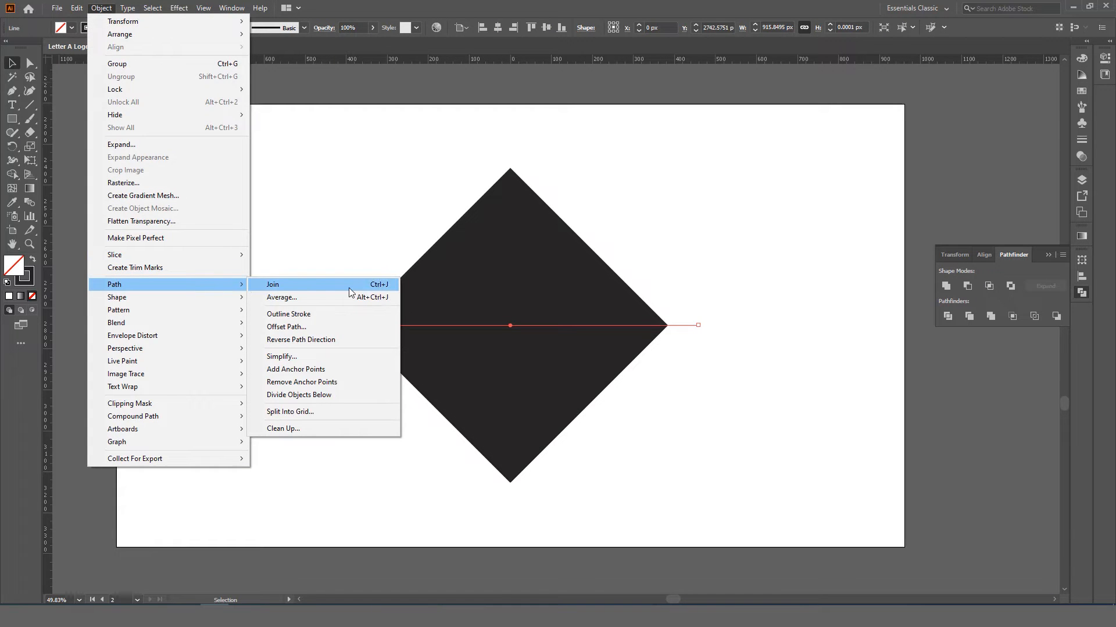
left_click(329, 396)
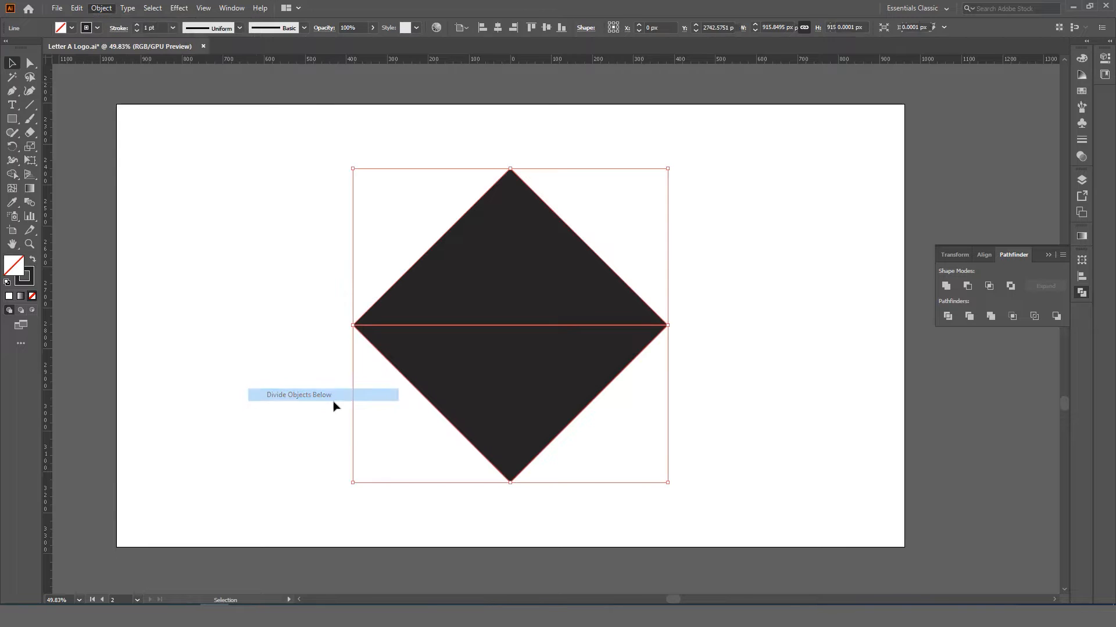
left_click(407, 407)
left_click(532, 411)
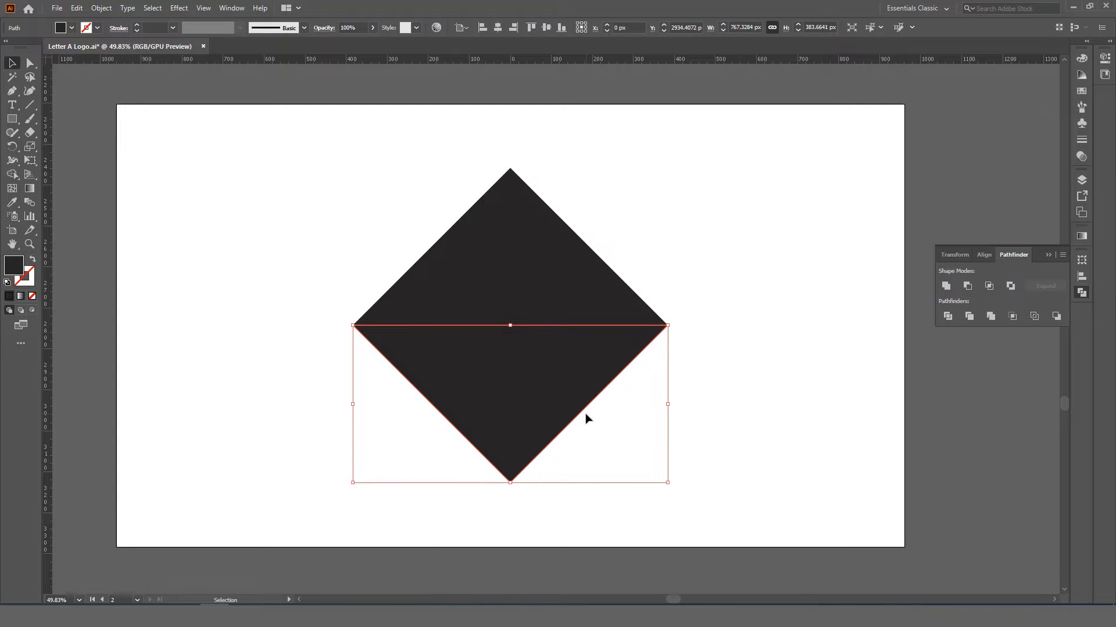
key("Delete")
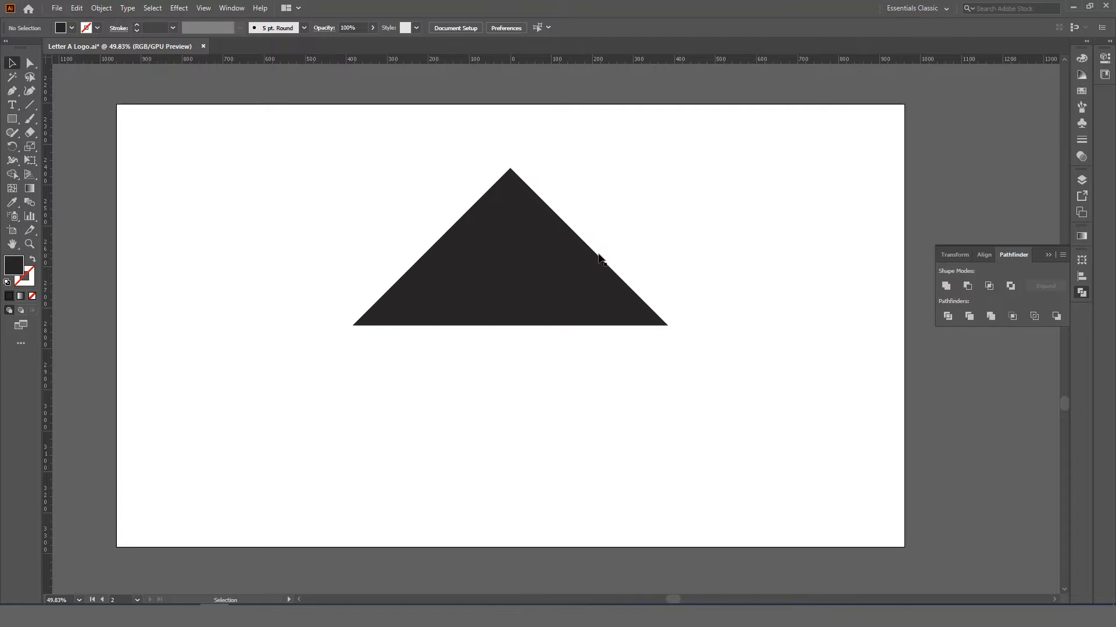
Step: Move the triangle down and raise only its apex point, making the triangle about 557 px tall
left_click_drag(599, 256, 594, 310)
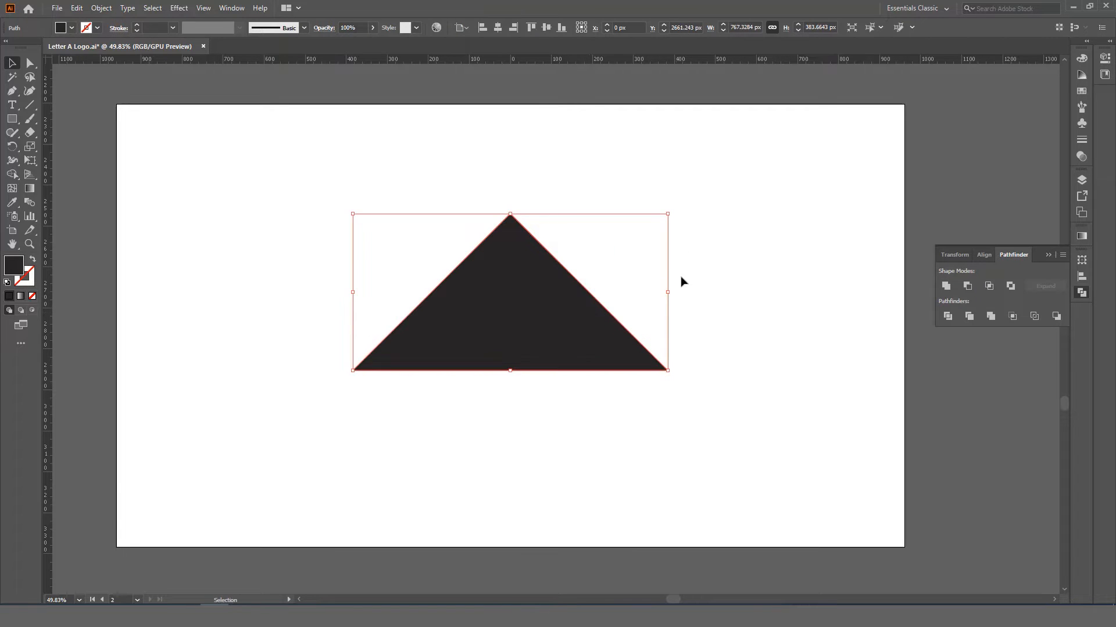
left_click_drag(742, 208, 405, 430)
left_click(30, 64)
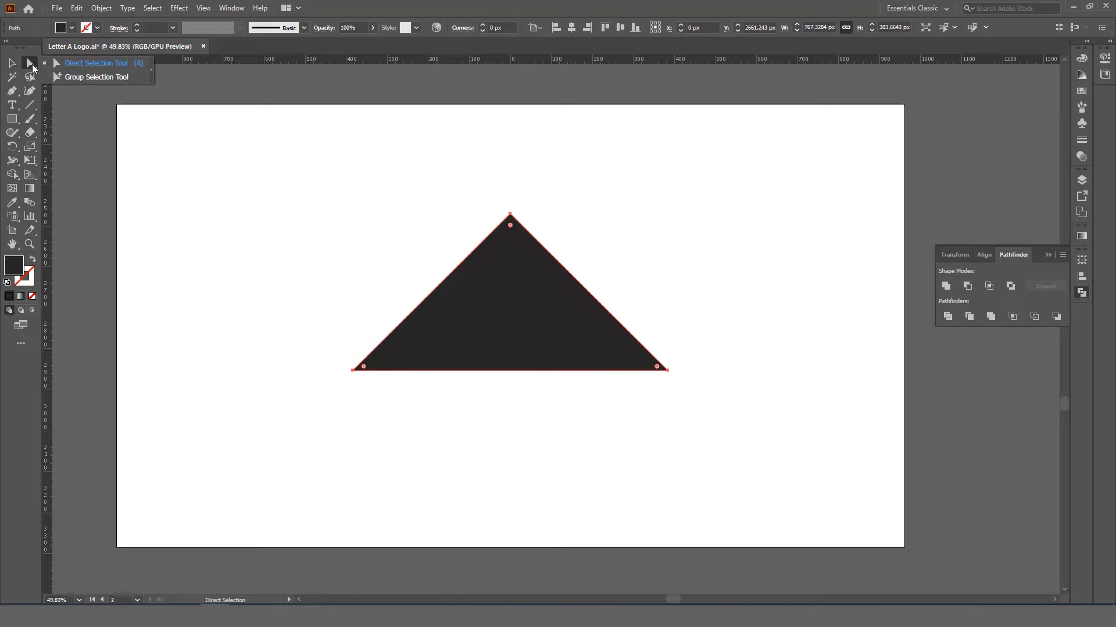
left_click(67, 67)
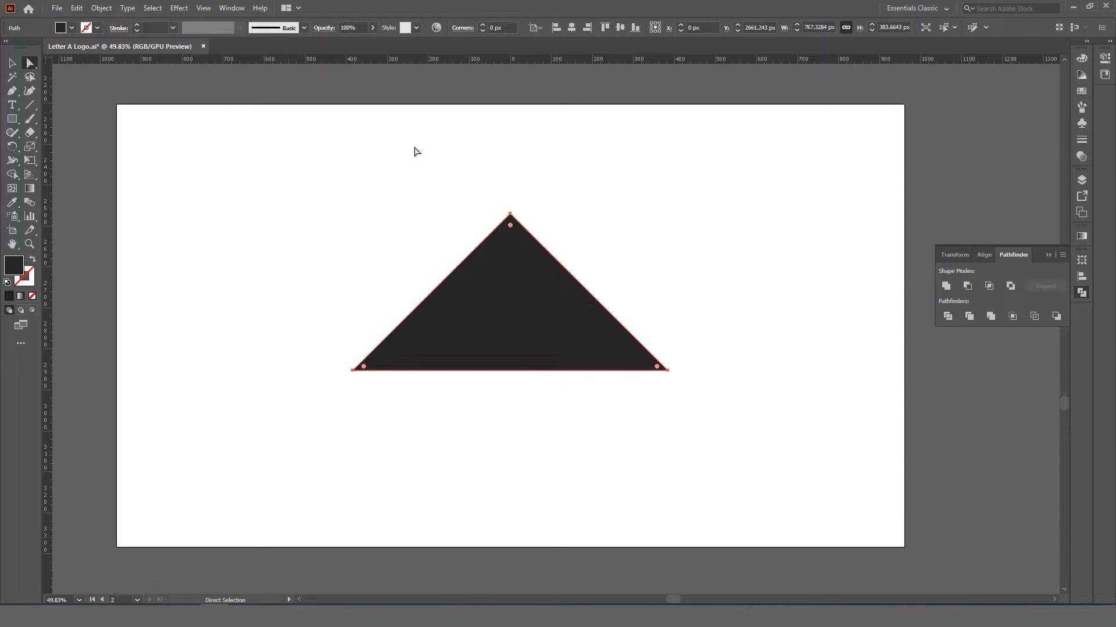
left_click_drag(481, 190, 530, 244)
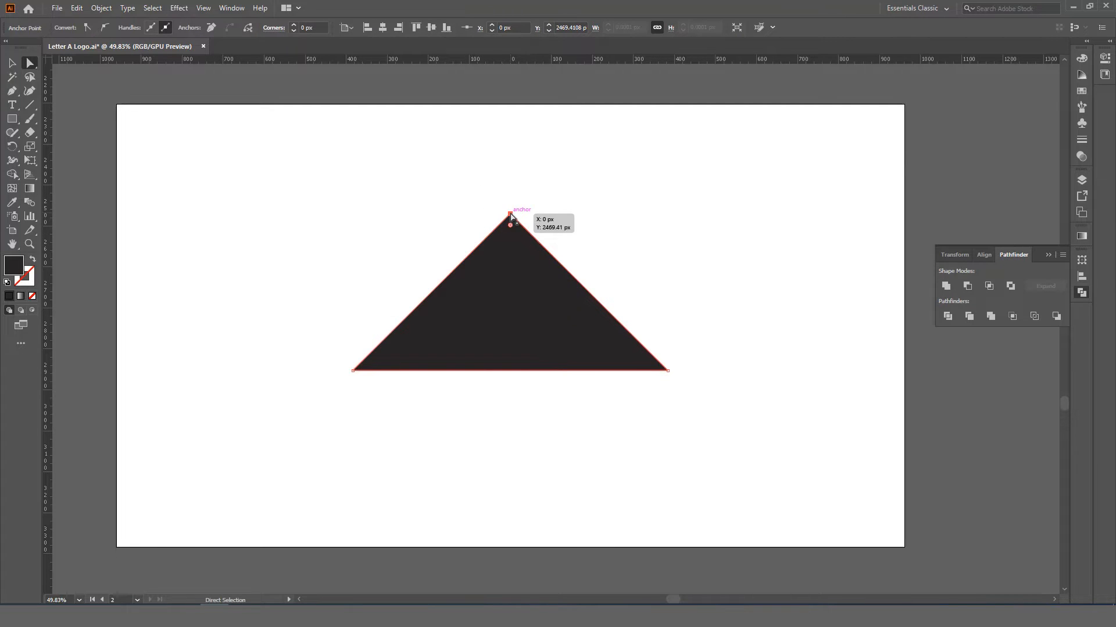
left_click_drag(510, 215, 512, 144)
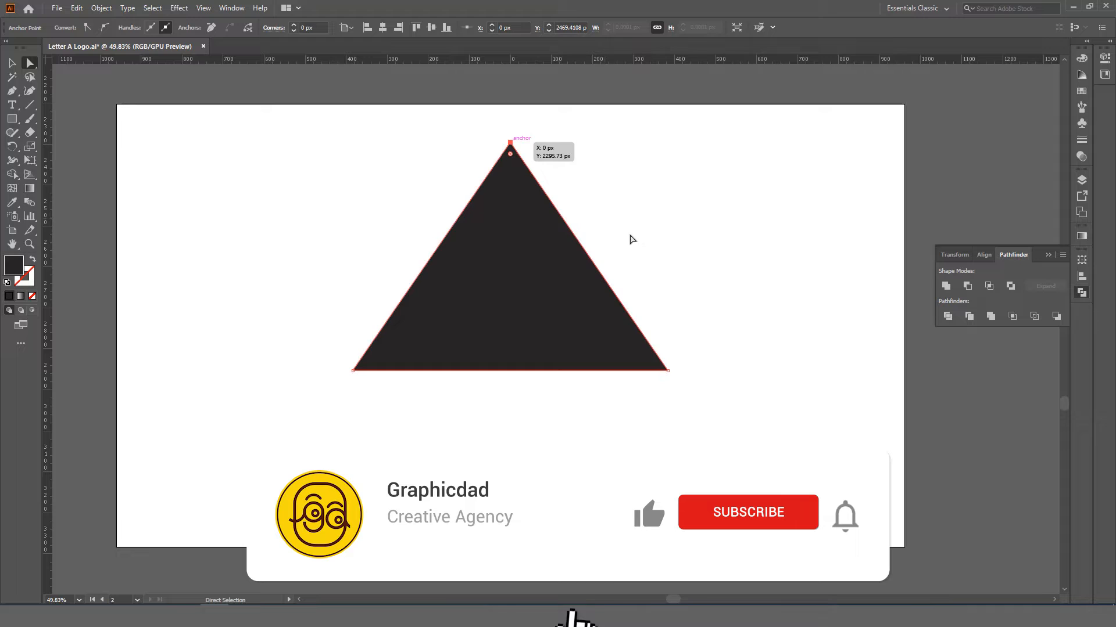
Step: Centre the heightened triangle vertically on the artboard
key("v")
left_click(697, 263)
left_click(508, 365)
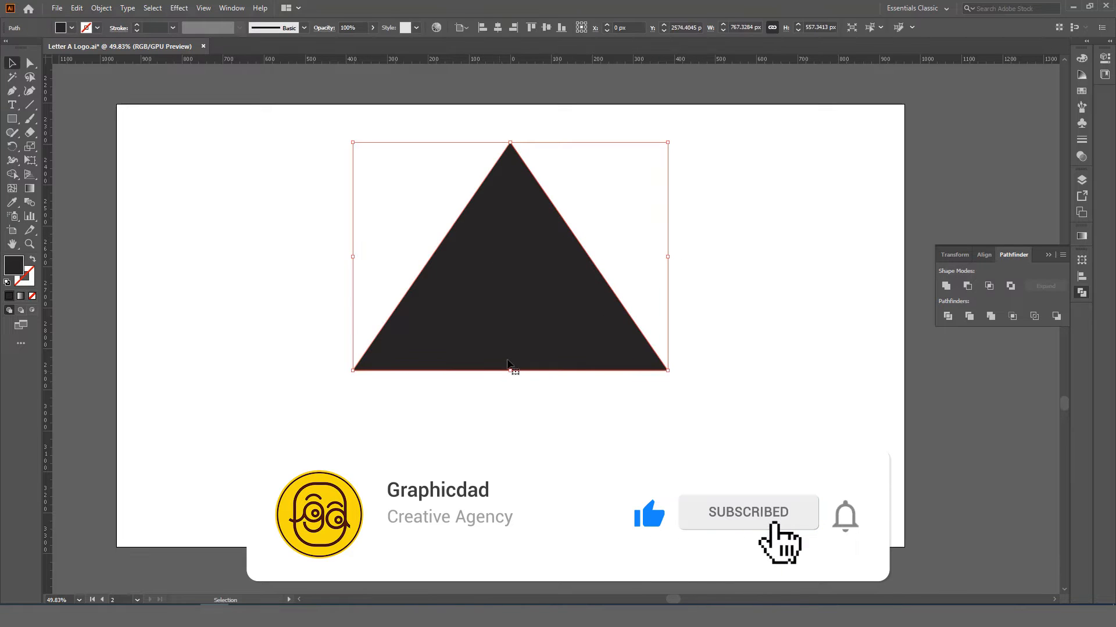
left_click(546, 28)
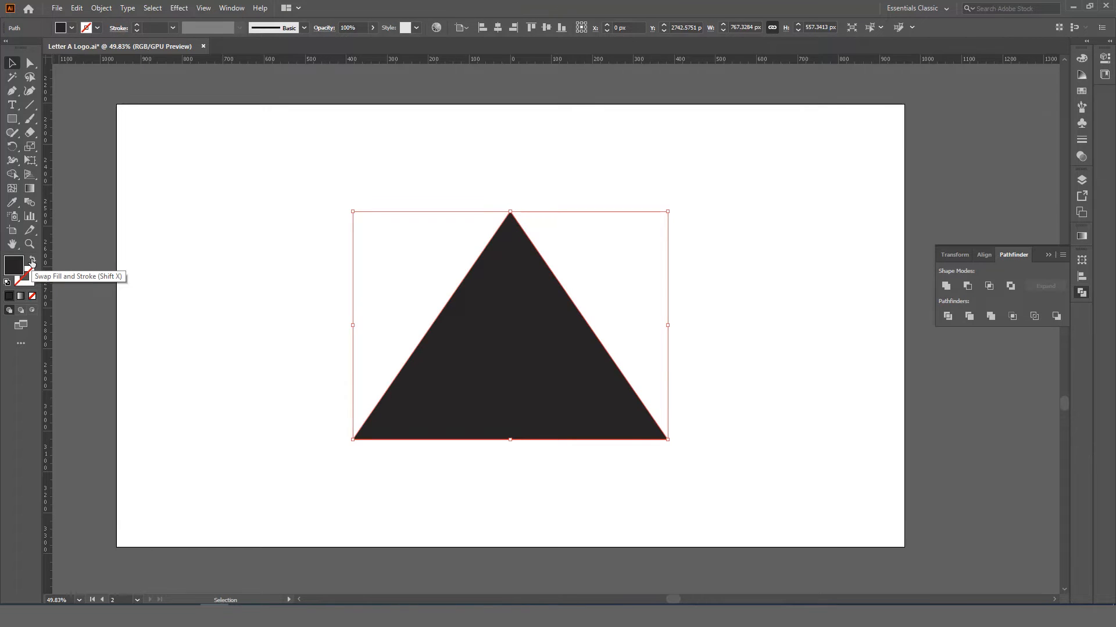
Step: Swap the triangle's fill and stroke so it is outlined only, with a stroke weight of 60 pt
left_click(32, 261)
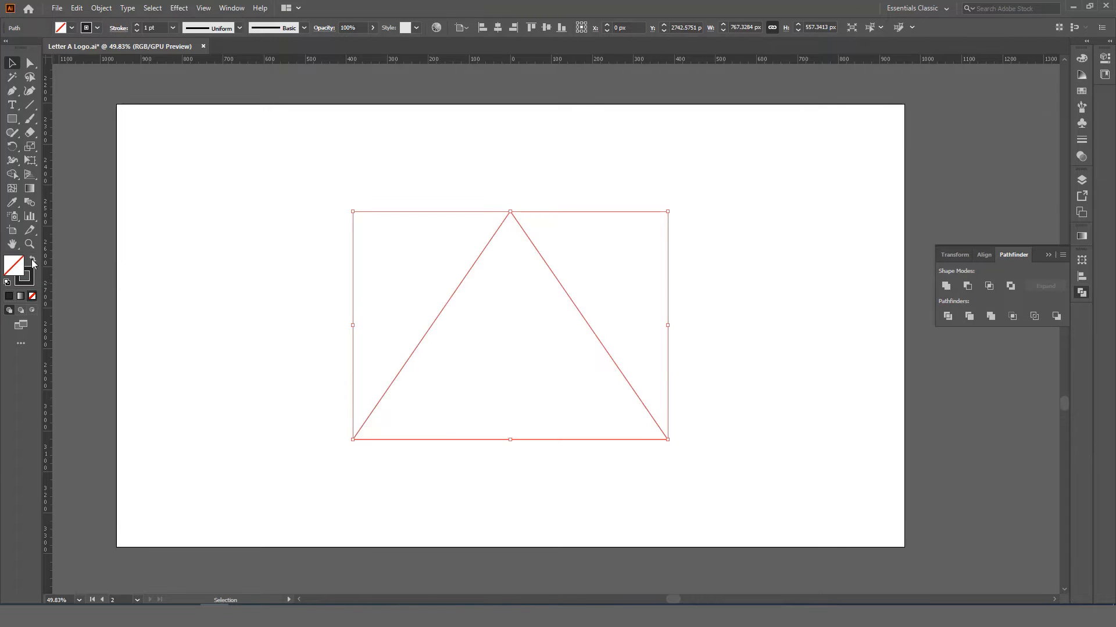
left_click(162, 27)
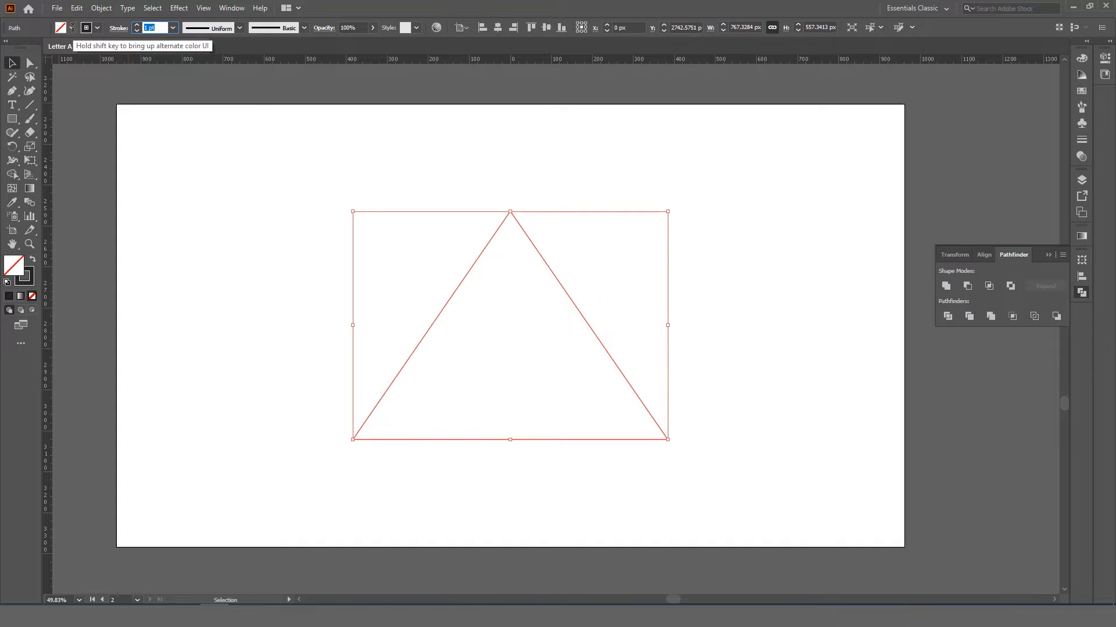
type("60")
key("Return")
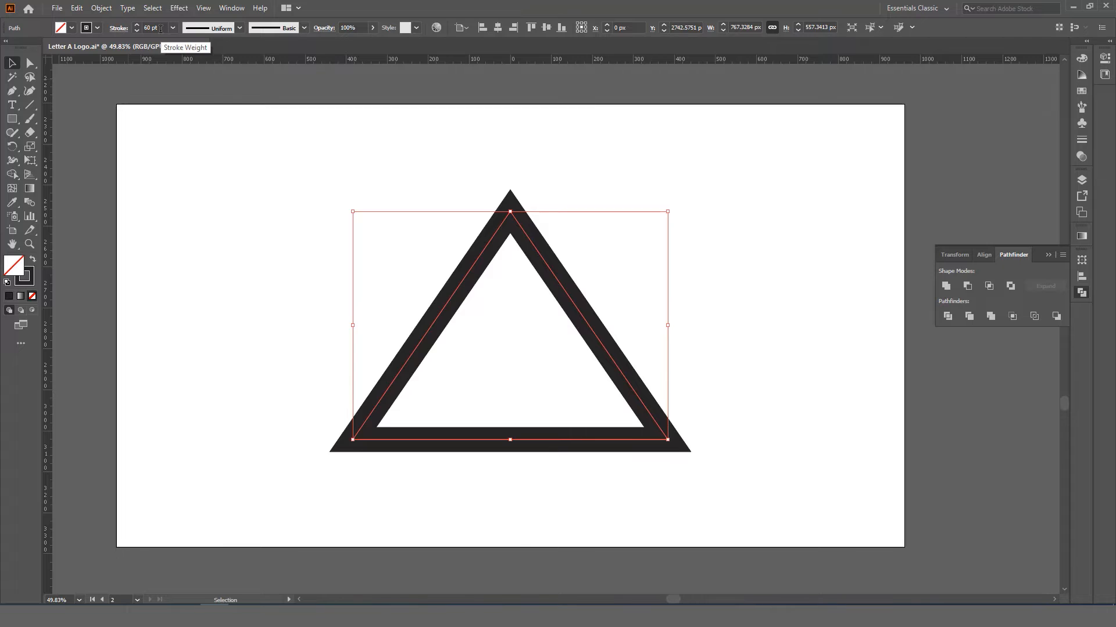
Step: Try thicker stroke weights on the triangle, going up to 150 pt and back to 144 pt
scroll(160, 28, "up", 9)
scroll(160, 29, "down", 2)
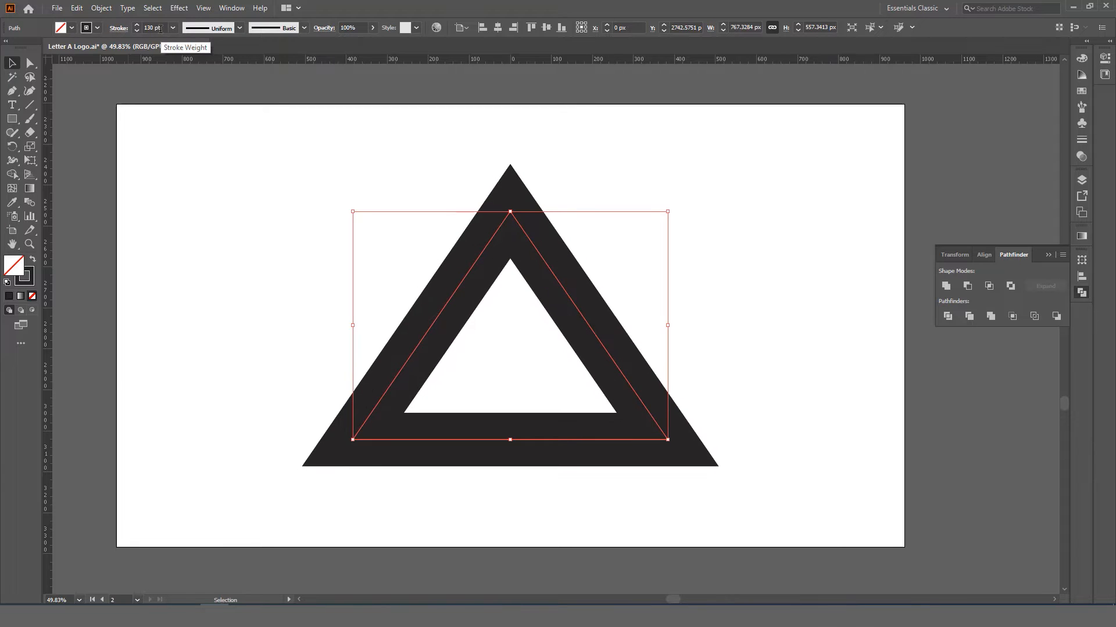
scroll(161, 28, "up", 1)
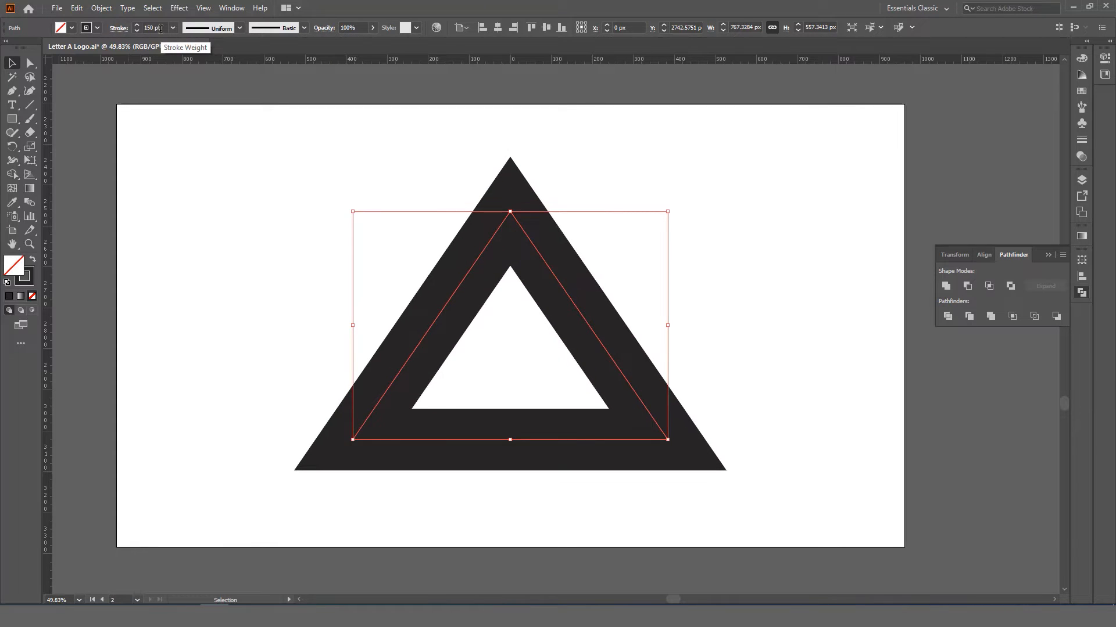
scroll(535, 249, "down", 3)
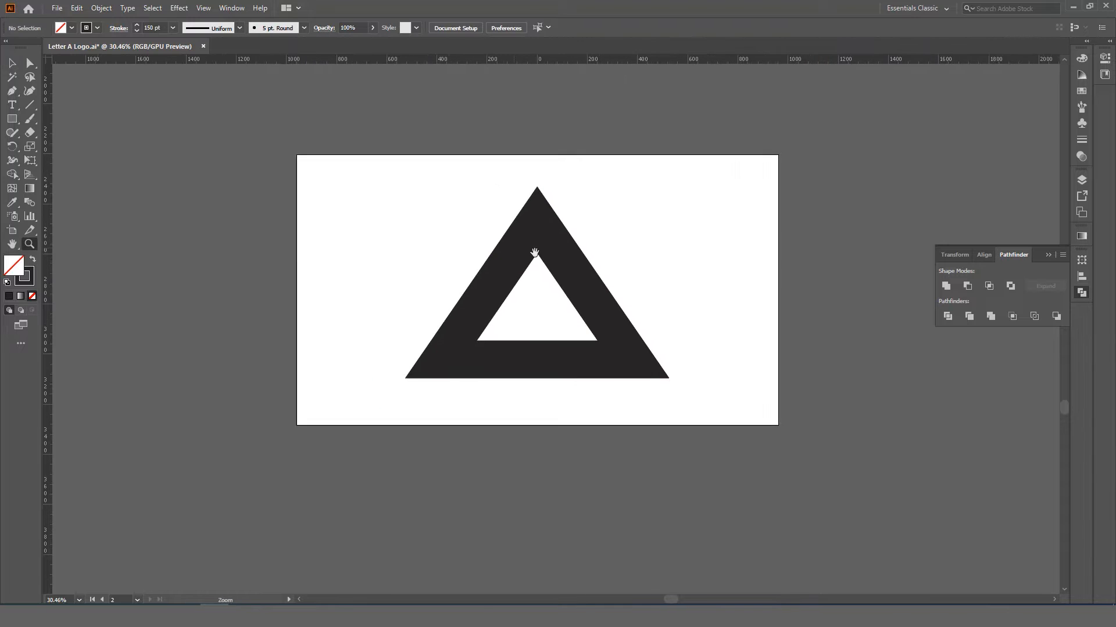
scroll(568, 316, "up", 5)
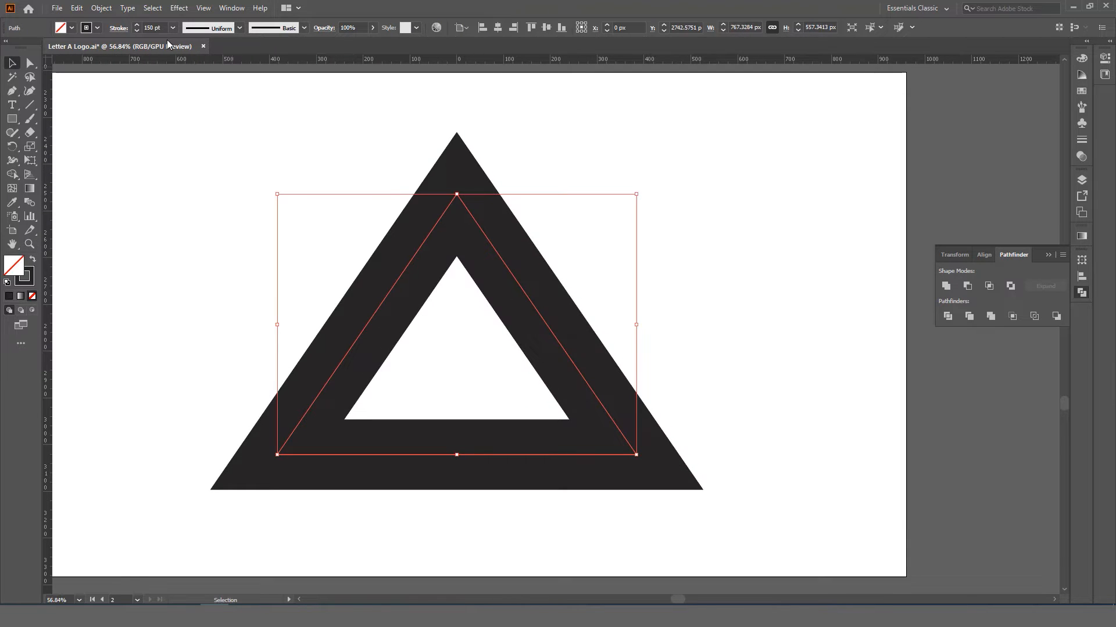
scroll(160, 28, "down", 5)
scroll(160, 28, "down", 1)
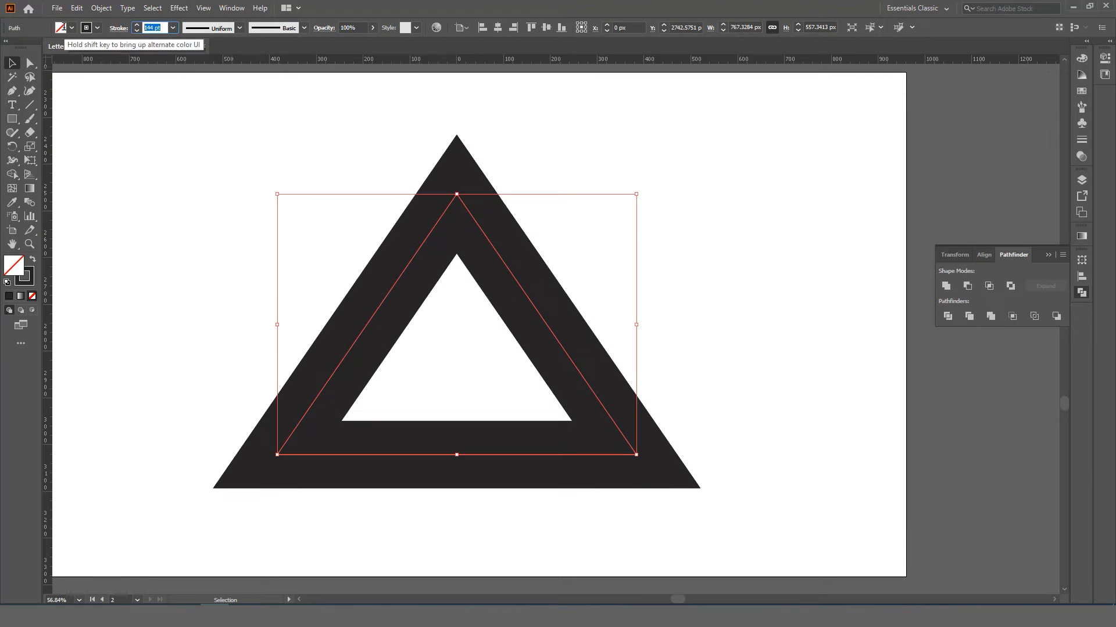
Step: Set the triangle's stroke weight to 120 pt and deselect it
type("120")
key("Return")
key("z")
mouse_move(445, 314)
left_mouse_down()
mouse_move(362, 317)
mouse_move(448, 356)
mouse_move(481, 354)
left_mouse_up()
key("v")
left_click(624, 268)
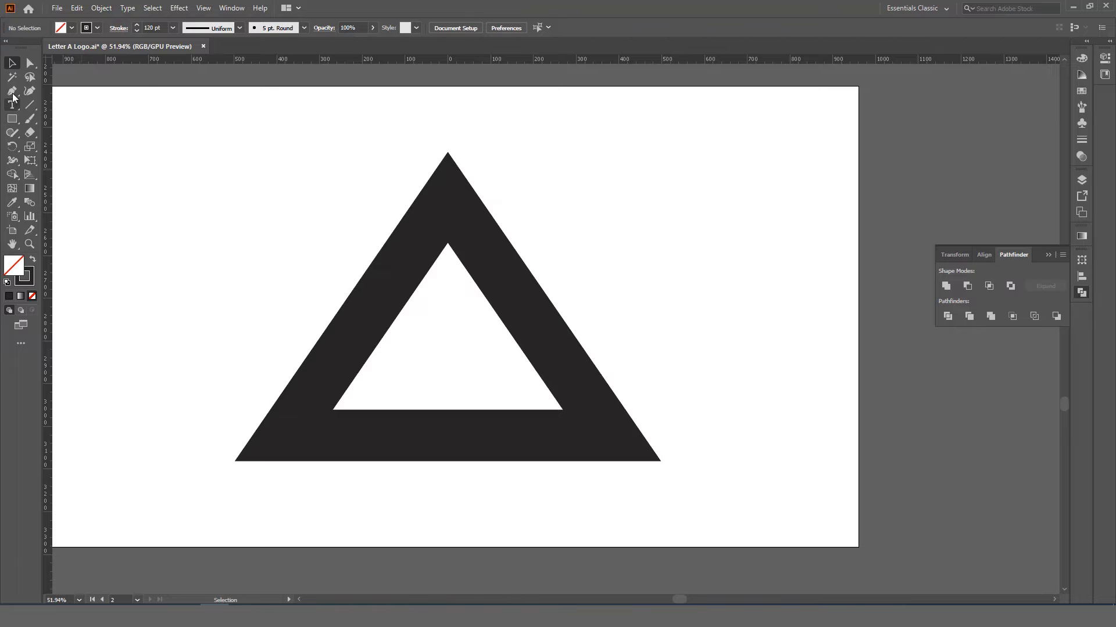
Step: In outline view, draw a curved open path with the Pen tool from just outside the triangle's lower-left corner, rising past its right side
left_click_drag(11, 92, 52, 93)
left_click_drag(16, 95, 48, 94)
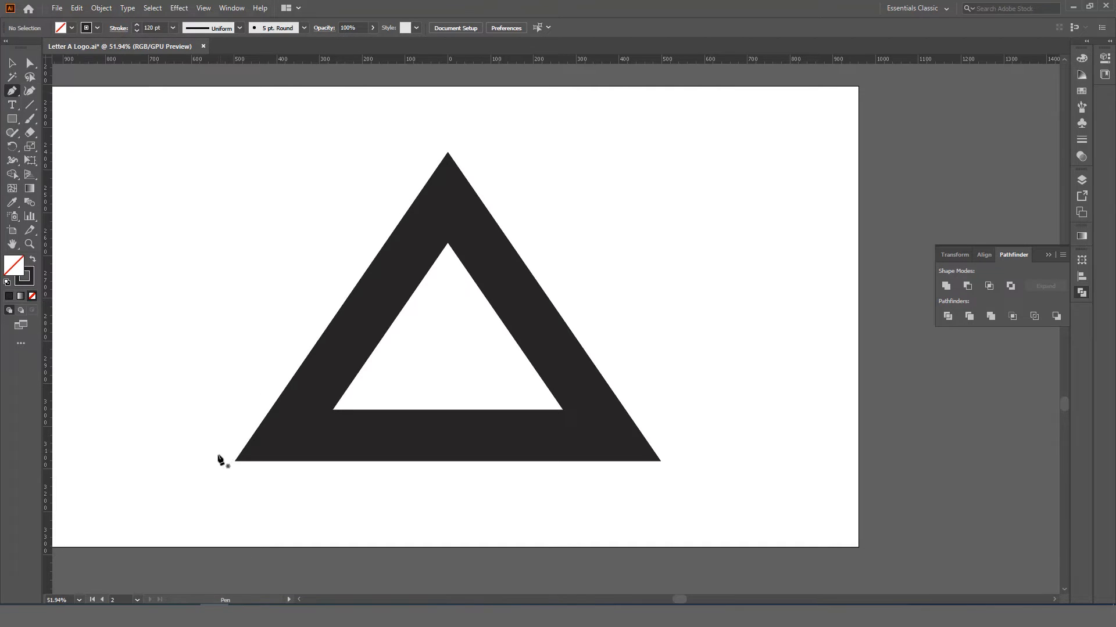
left_click(205, 10)
left_click(223, 21)
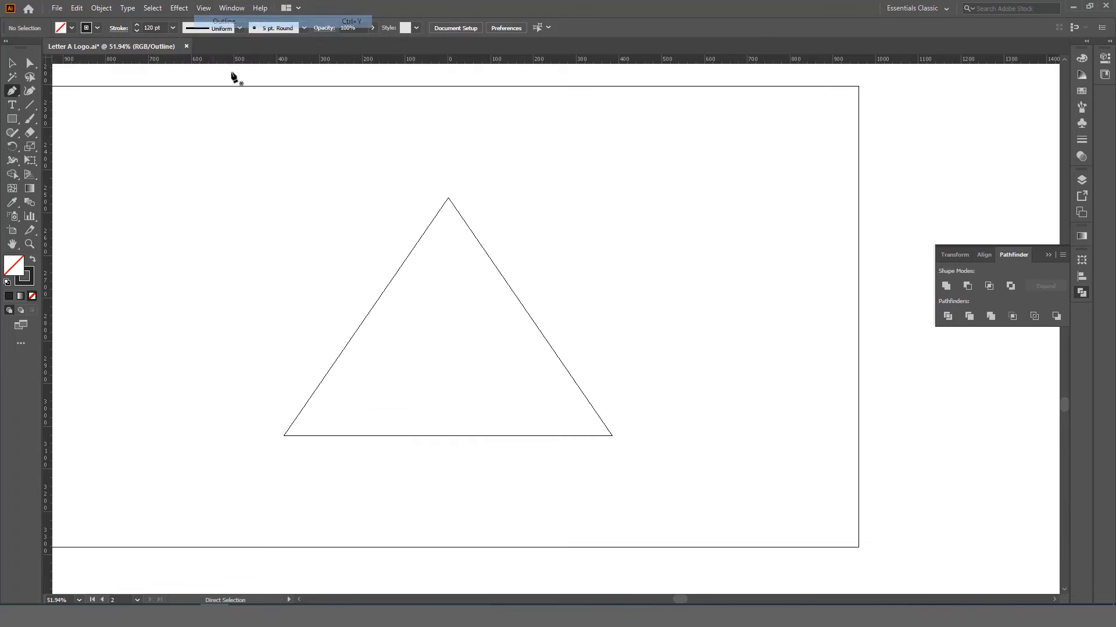
left_click(272, 435)
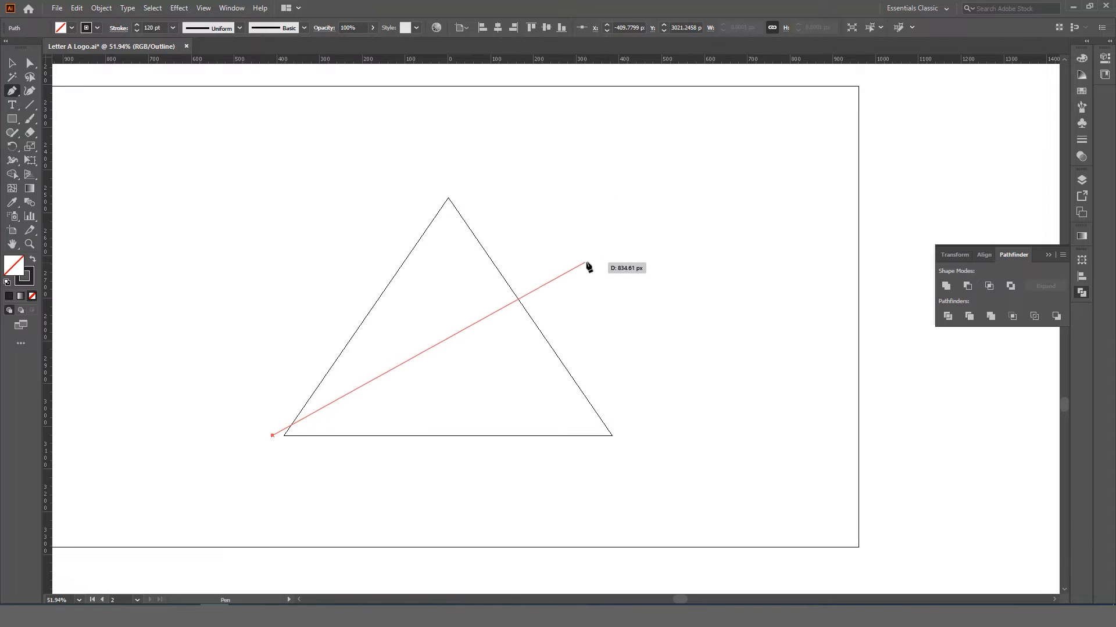
left_click_drag(586, 264, 642, 107)
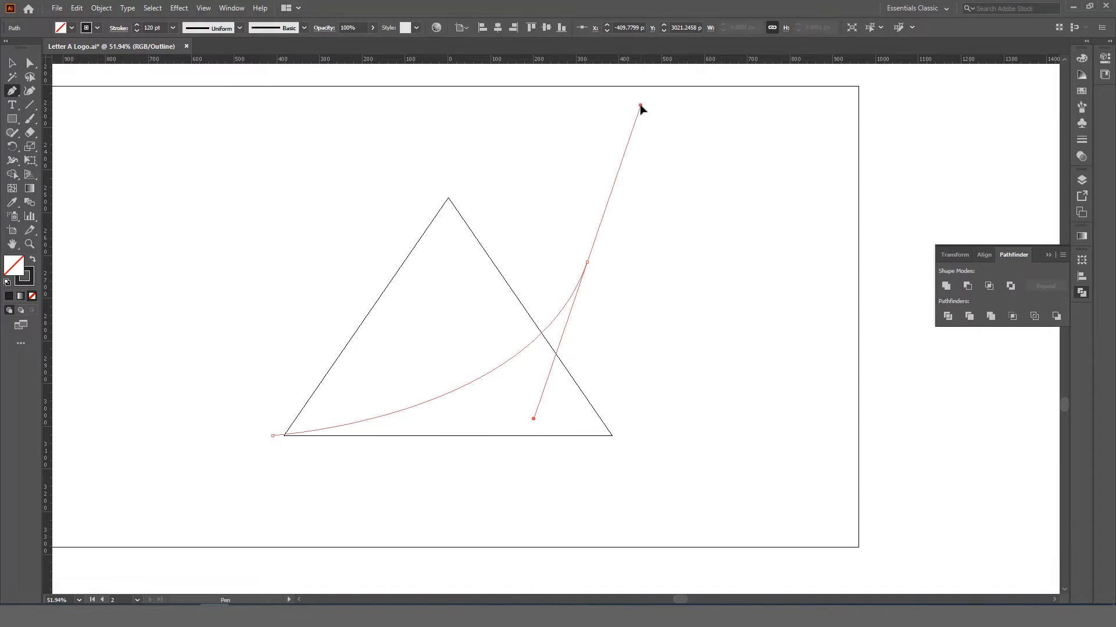
left_click(587, 263)
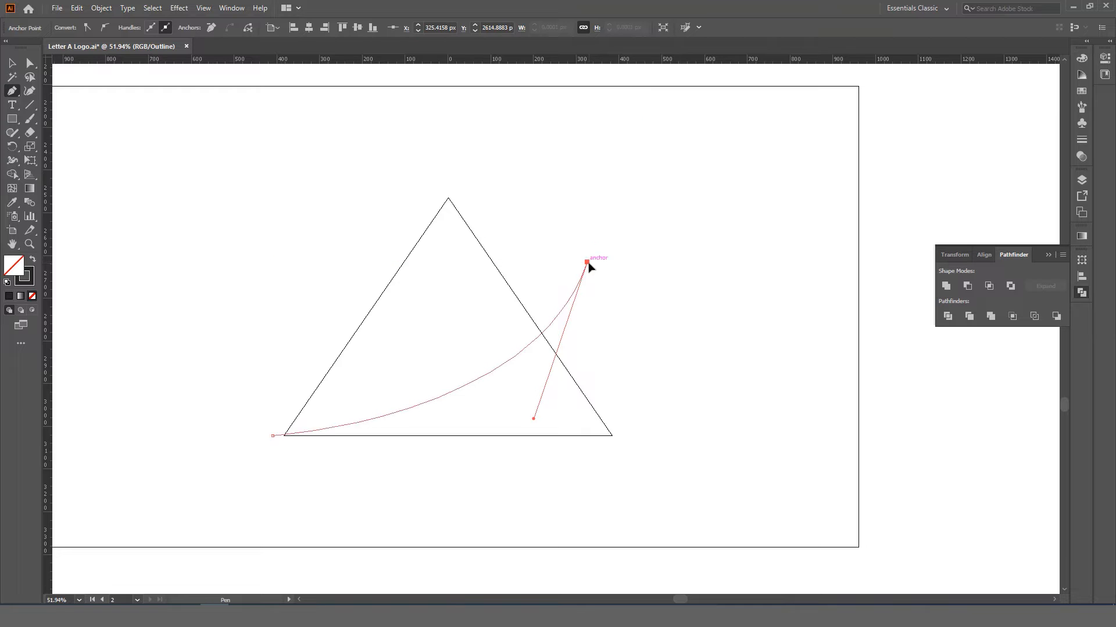
key("v")
left_click(634, 253)
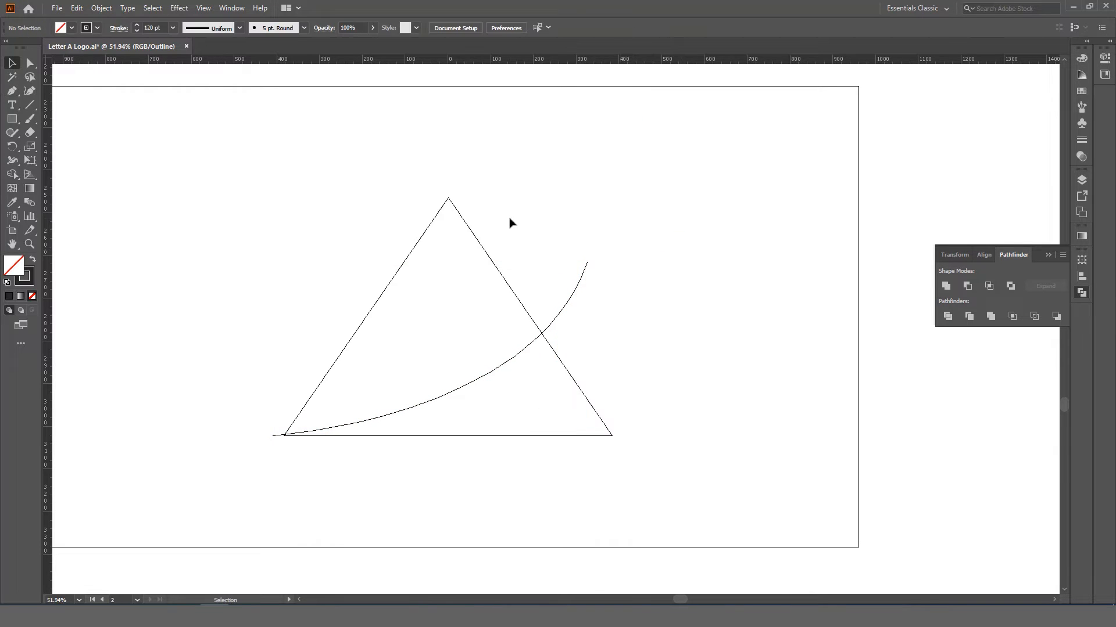
Step: Extend the curve's upper end anchor to about X 365 px, Y 2488 px, and adjust its direction handle for a smooth bend
left_click_drag(548, 226, 618, 280)
left_click(31, 63)
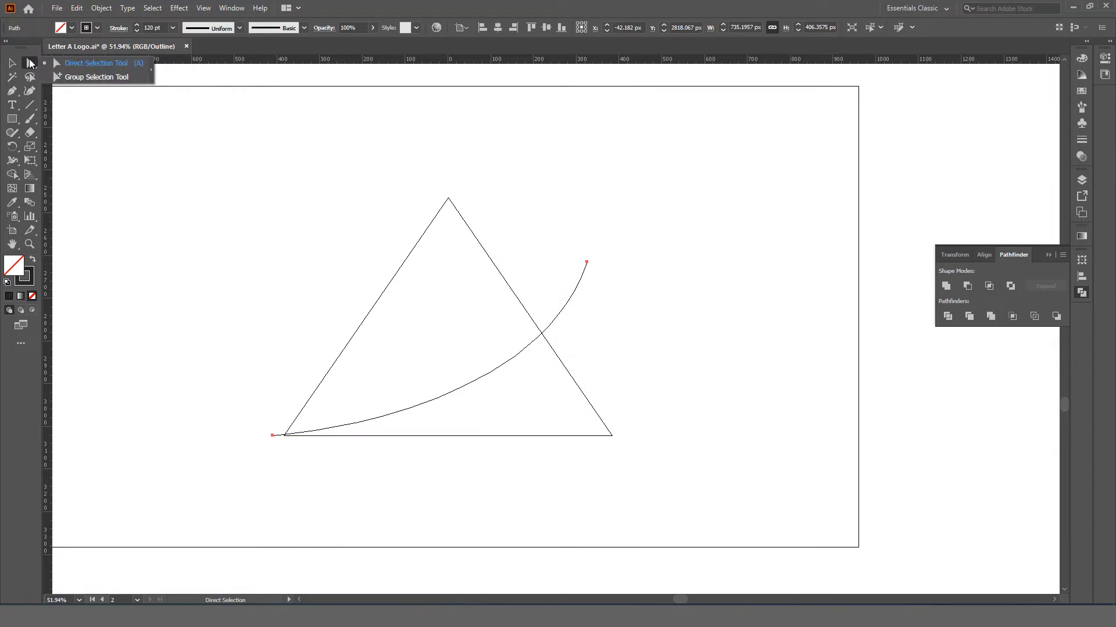
left_click(587, 263)
left_click_drag(588, 266, 588, 217)
left_click_drag(538, 375, 546, 423)
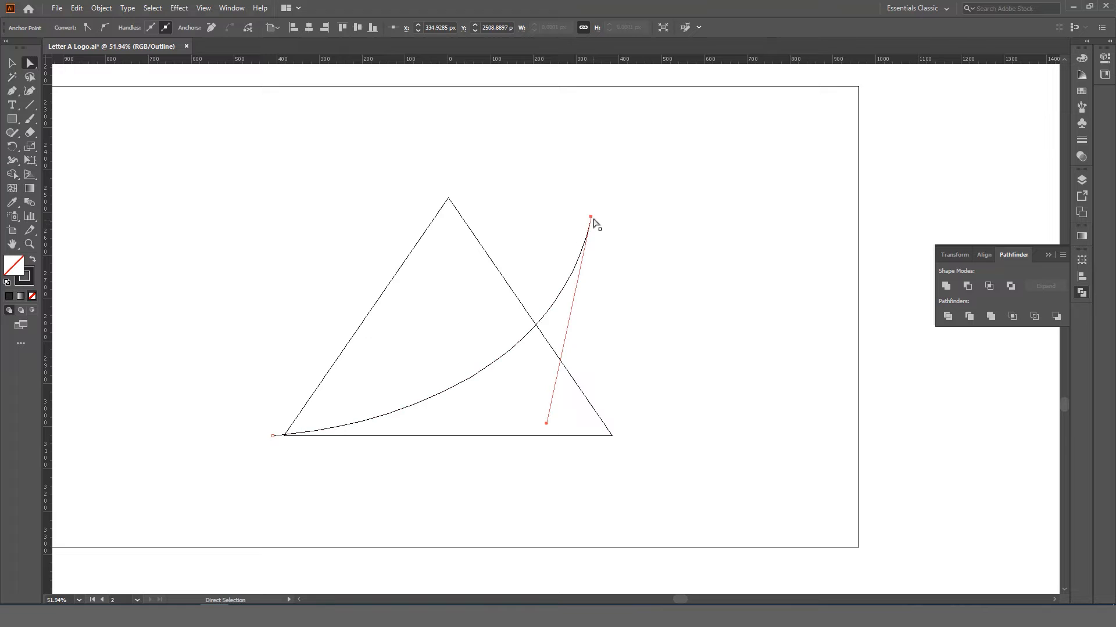
left_click_drag(591, 217, 605, 208)
mouse_move(559, 414)
left_mouse_down()
mouse_move(560, 433)
mouse_move(548, 427)
left_mouse_up()
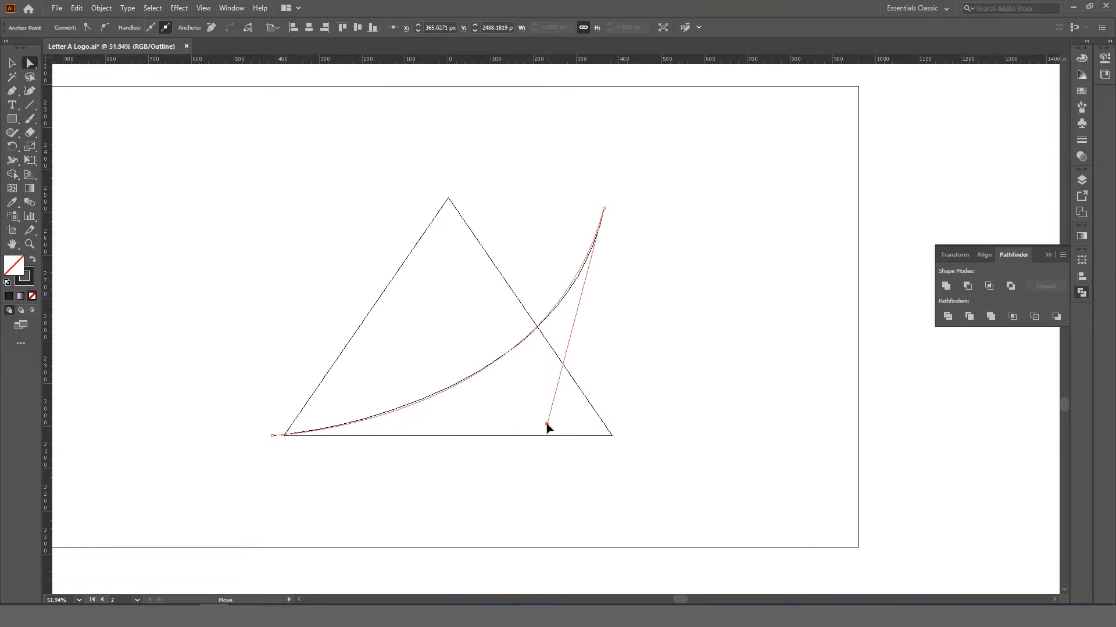
left_click(667, 352)
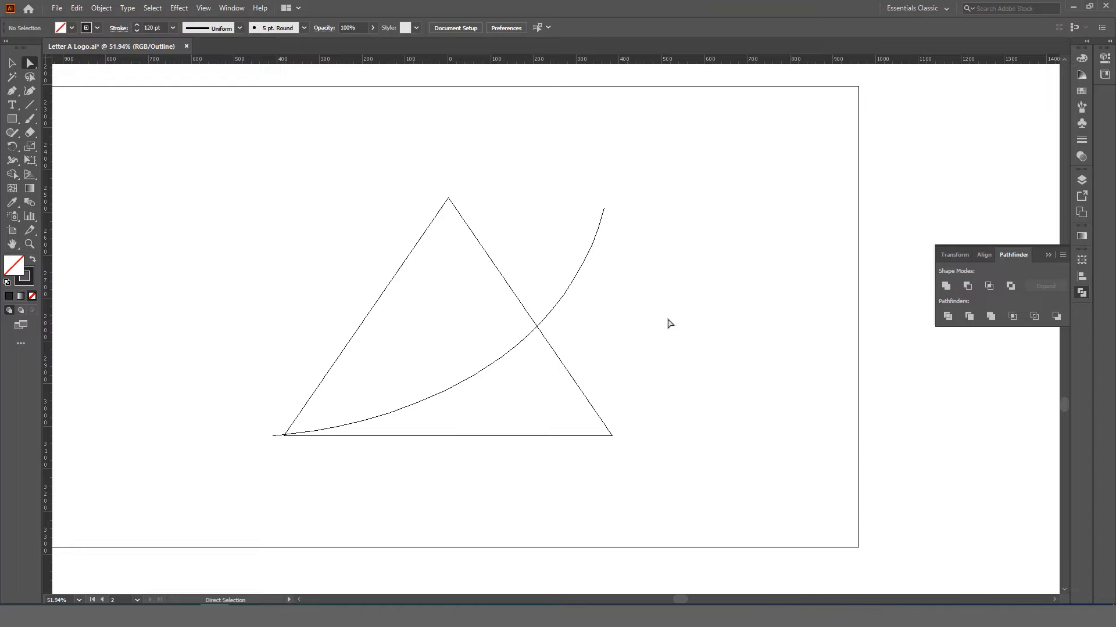
Step: Return the artwork to GPU Preview so the strokes are displayed
left_click(231, 8)
mouse_move(205, 11)
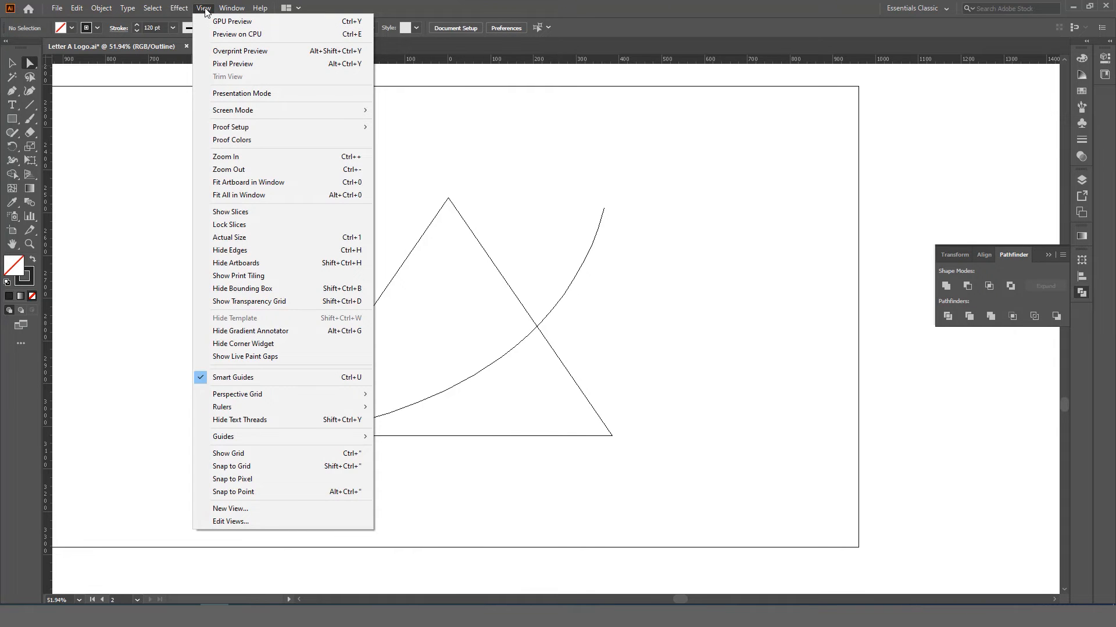
left_click(205, 11)
left_click(206, 10)
left_click(218, 21)
key("v")
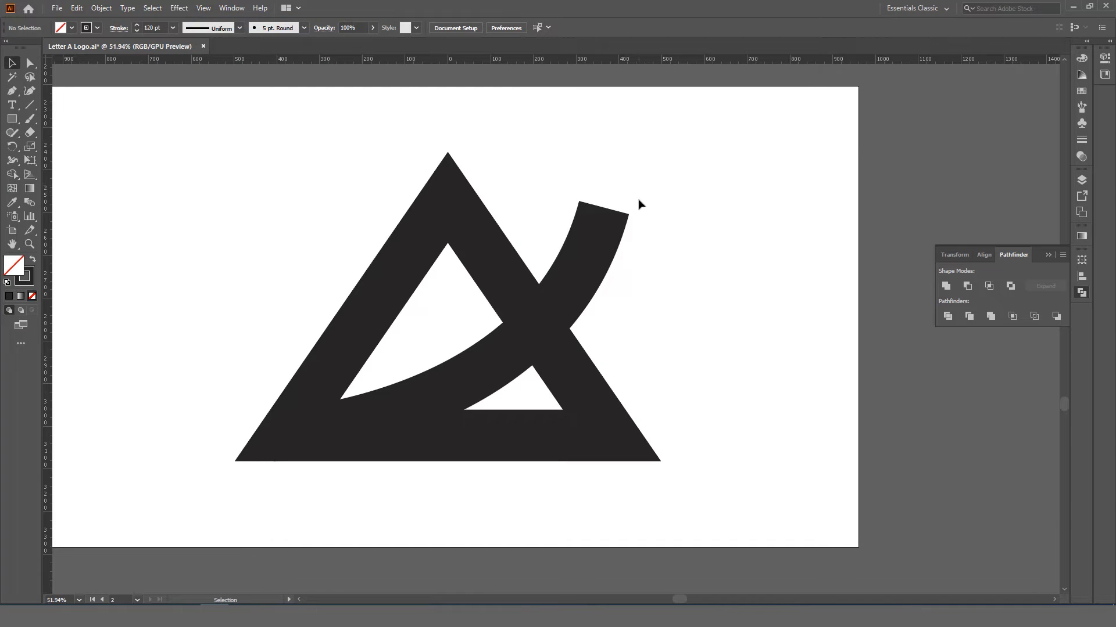
Step: Taper the curve's upper end to a sharp point with the Width tool and deselect it
left_click(29, 244)
left_click_drag(604, 215, 645, 314)
key("v")
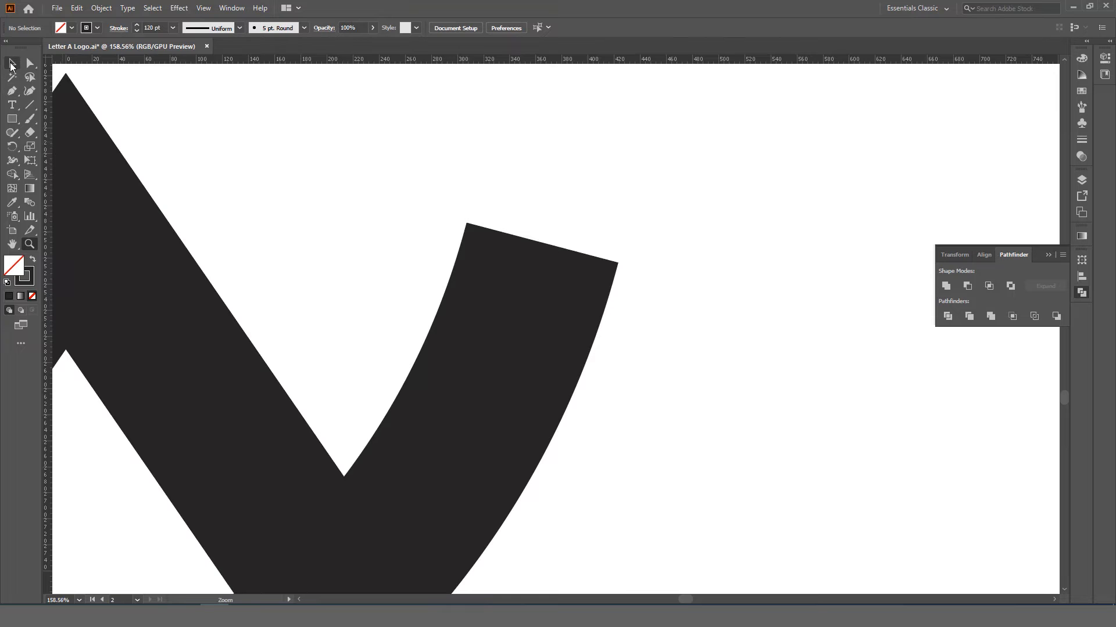
left_click_drag(463, 155, 663, 348)
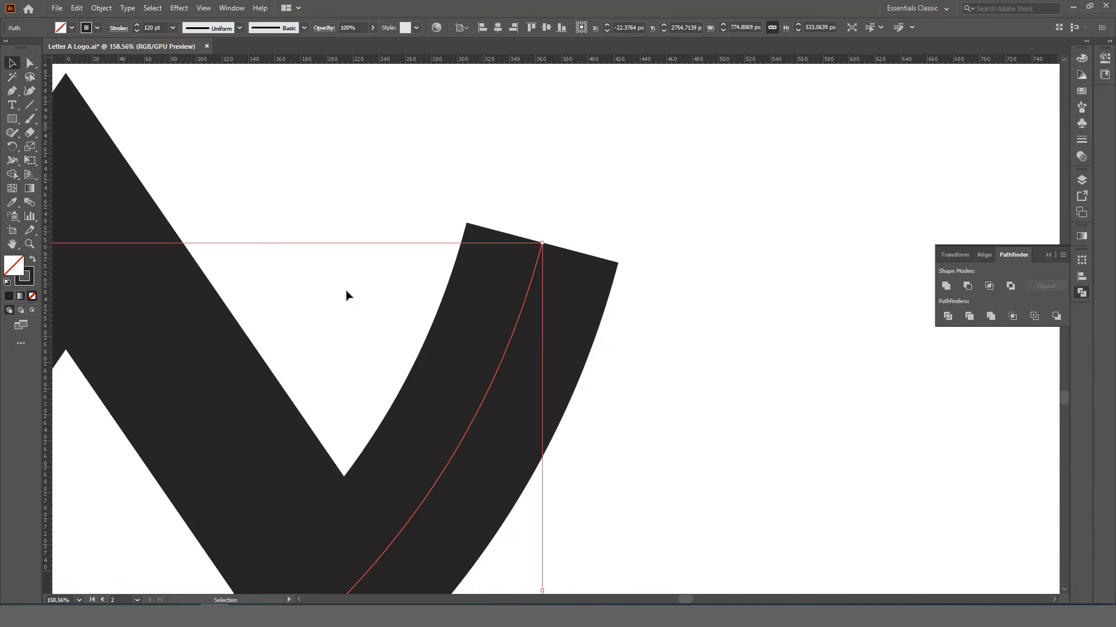
left_click_drag(12, 163, 44, 160)
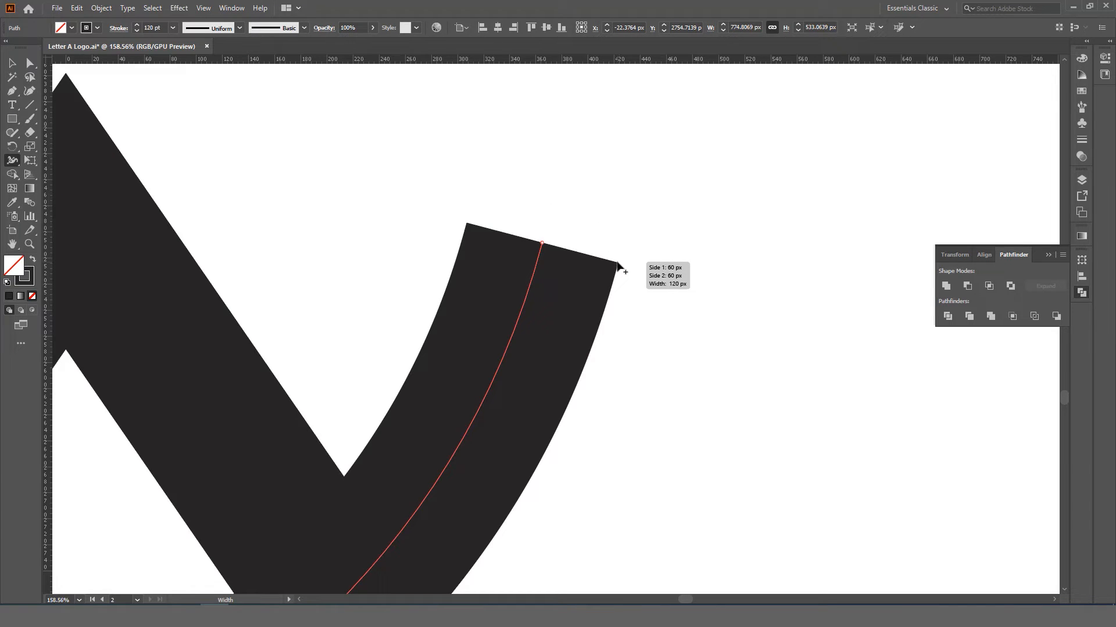
left_click_drag(619, 267, 542, 247)
key("ctrl+minus")
key("ctrl+minus")
key("ctrl+minus")
key("ctrl+minus")
key("ctrl+minus")
mouse_move(400, 283)
left_mouse_down()
mouse_move(436, 344)
mouse_move(451, 336)
left_mouse_up()
key("v")
left_click(685, 264)
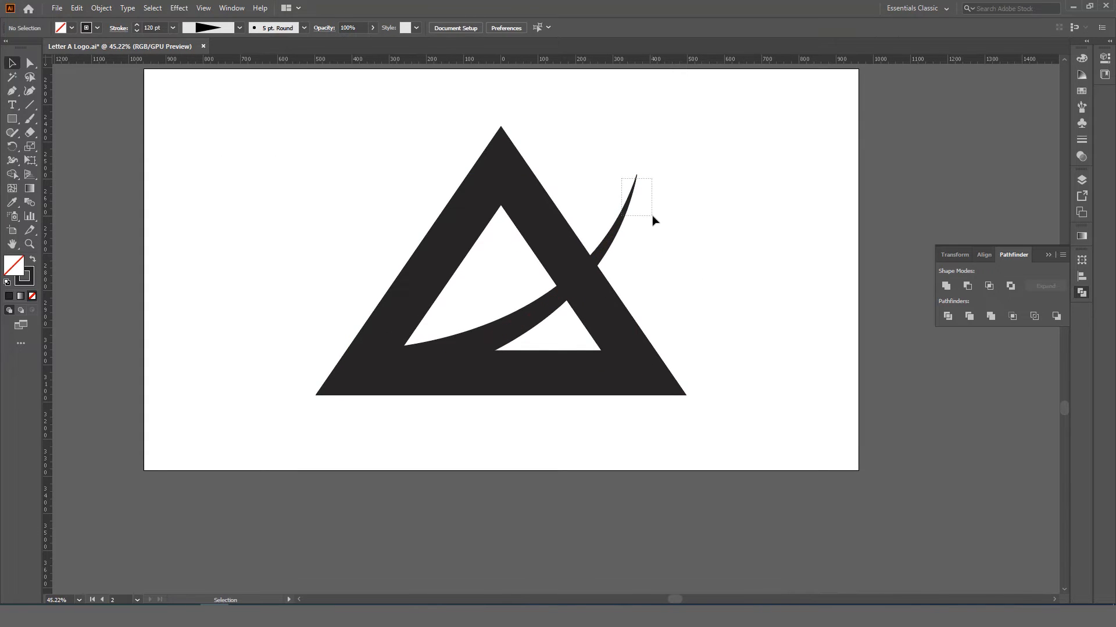
Step: Scale the tapered curve up proportionally from its centre to about 964 by 663 px and move it slightly upward
left_click(616, 224)
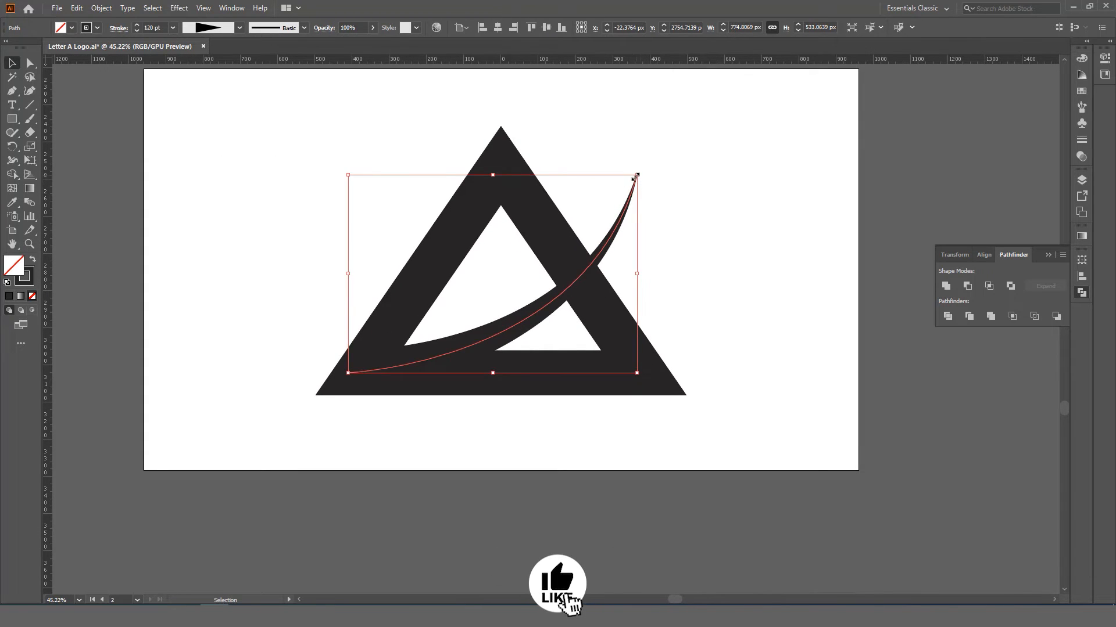
mouse_move(641, 176)
left_mouse_down()
mouse_move(660, 149)
mouse_move(645, 221)
mouse_move(660, 151)
left_mouse_up()
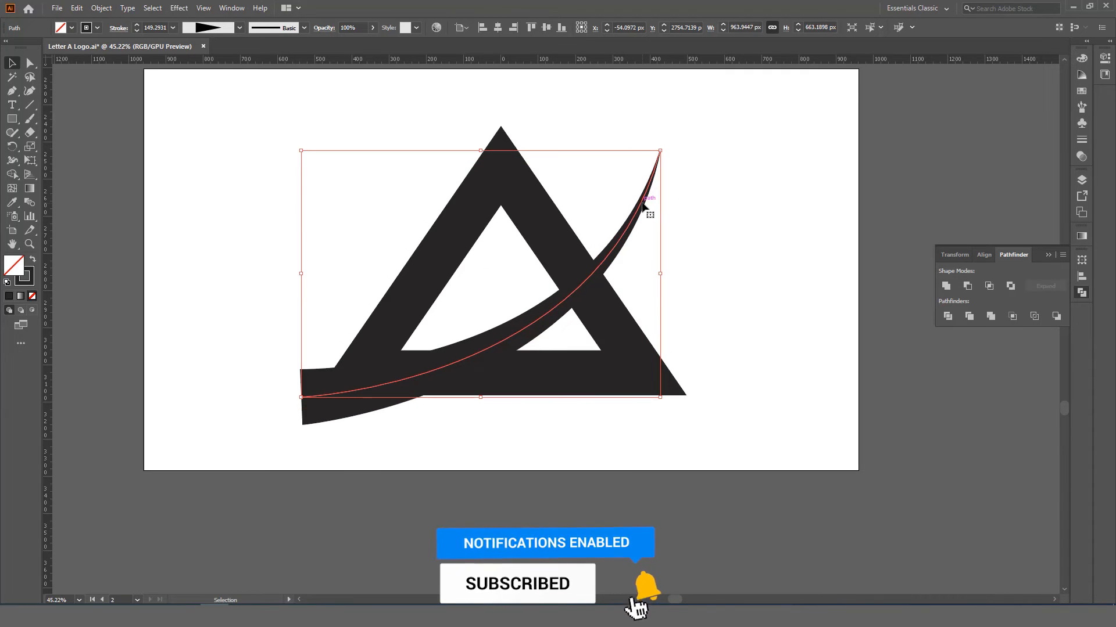
left_click_drag(642, 205, 643, 197)
Step: Thicken the tapered curve by setting its stroke weight to 164 pt
key("z")
left_click(611, 253)
mouse_move(629, 269)
left_mouse_down()
mouse_move(627, 296)
mouse_move(647, 265)
left_mouse_up()
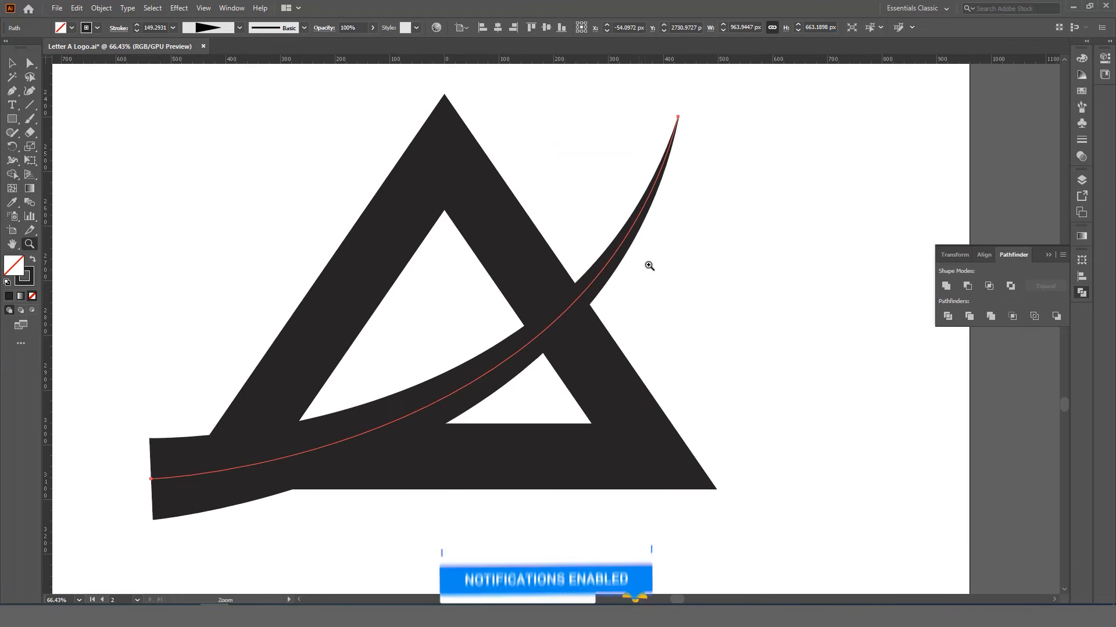
key("v")
left_click(647, 262)
left_click(630, 238)
left_click(137, 24)
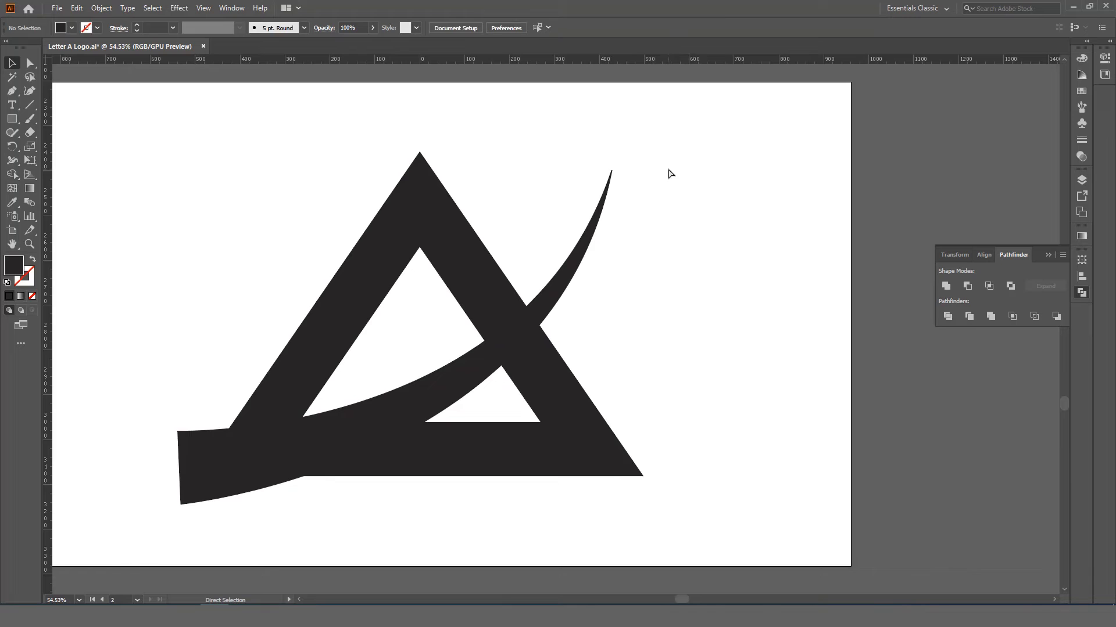
key("v")
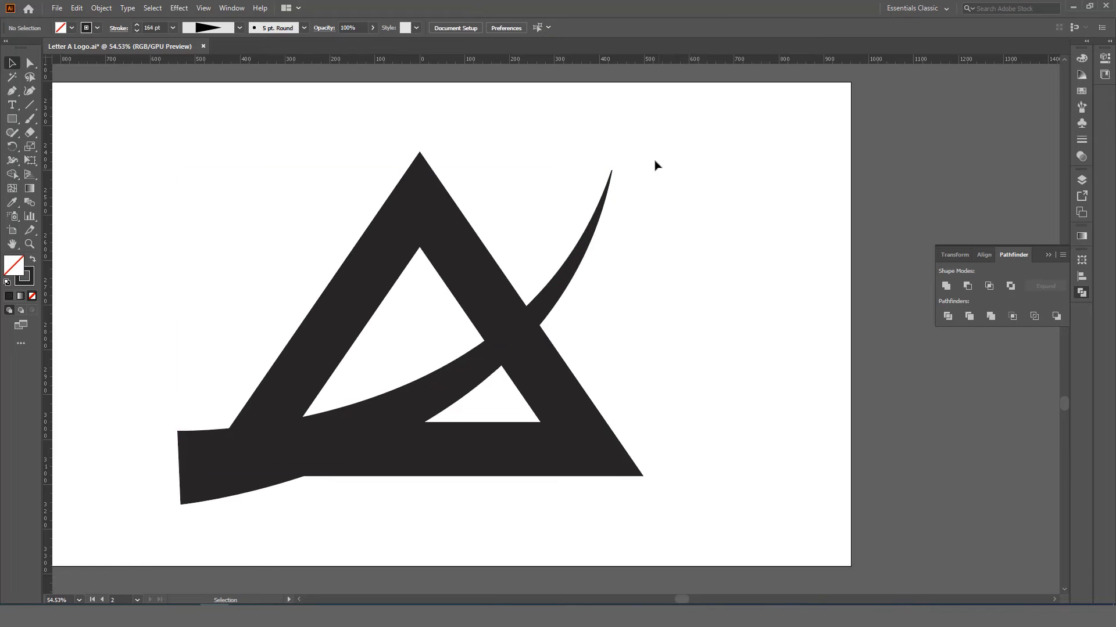
Step: Expand the appearance of the tapered curve into a filled shape
left_click_drag(653, 159, 578, 227)
left_click(101, 8)
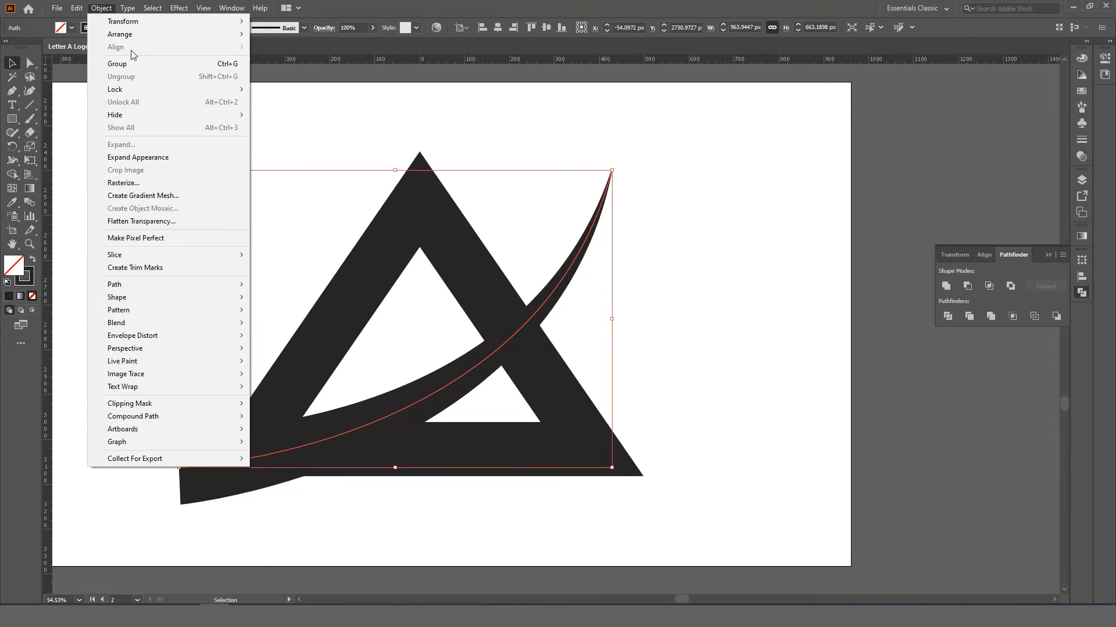
left_click(162, 158)
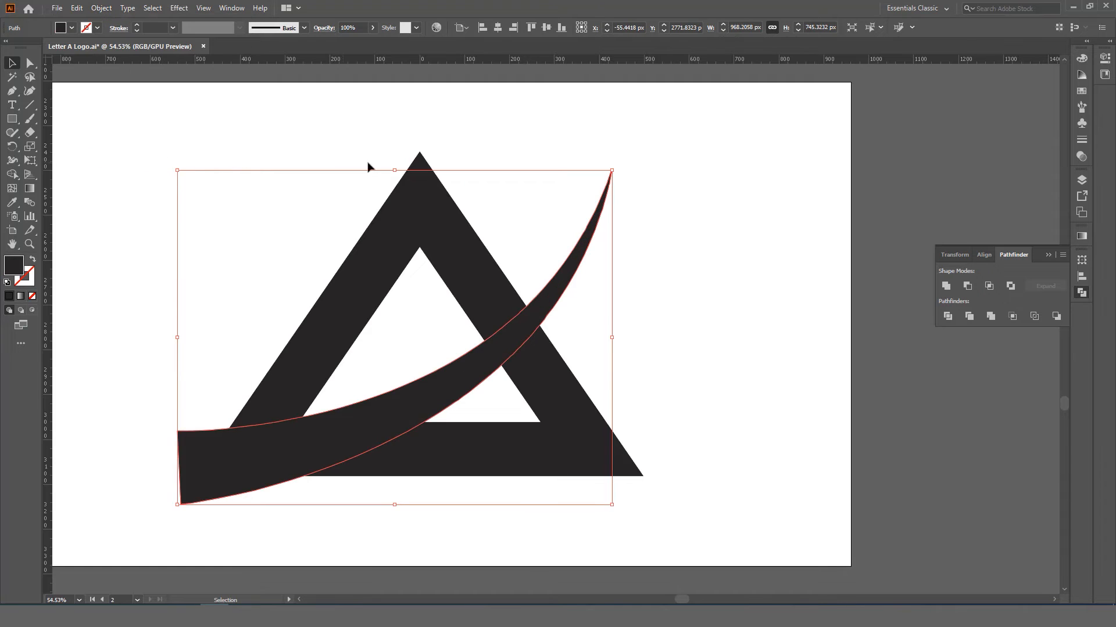
Step: Expand the triangle's fill and stroke into a filled shape and deselect it
left_click_drag(457, 133, 401, 286)
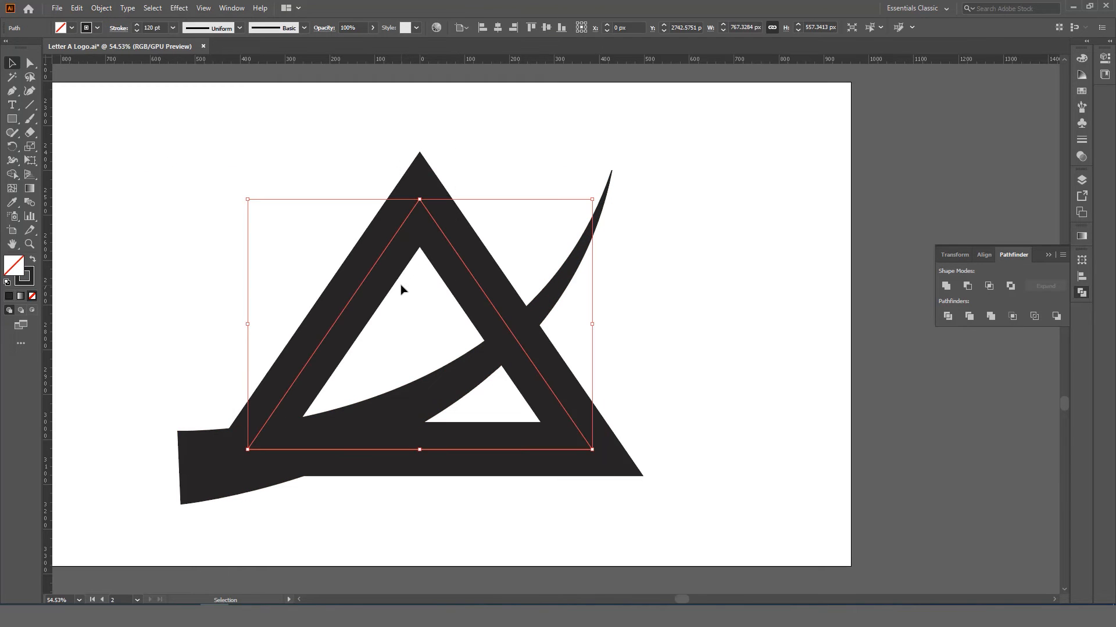
left_click(105, 9)
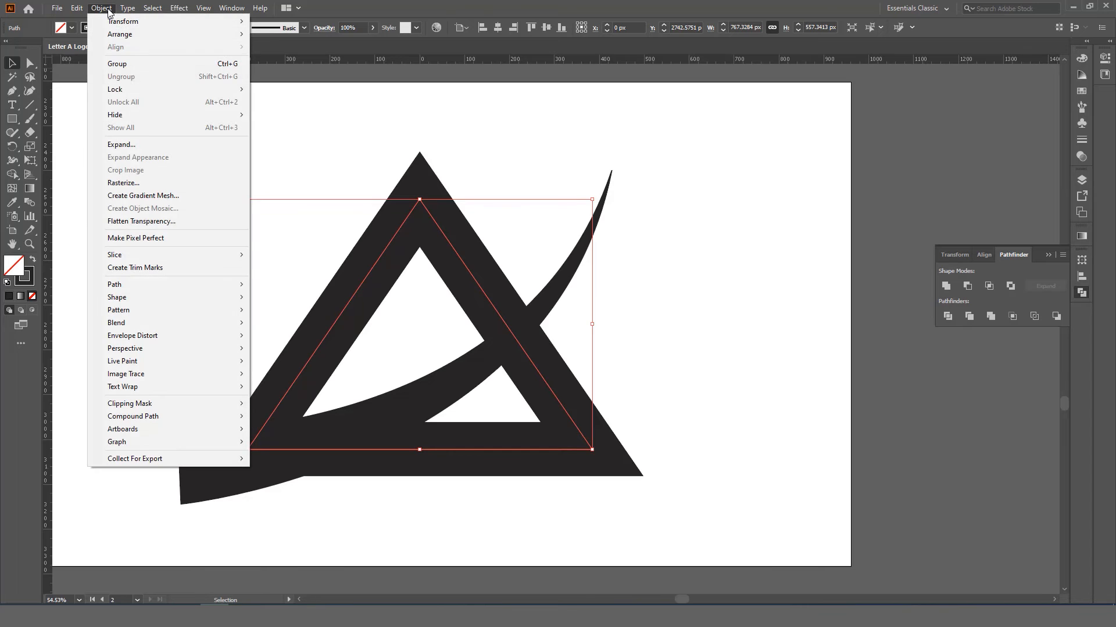
left_click(164, 147)
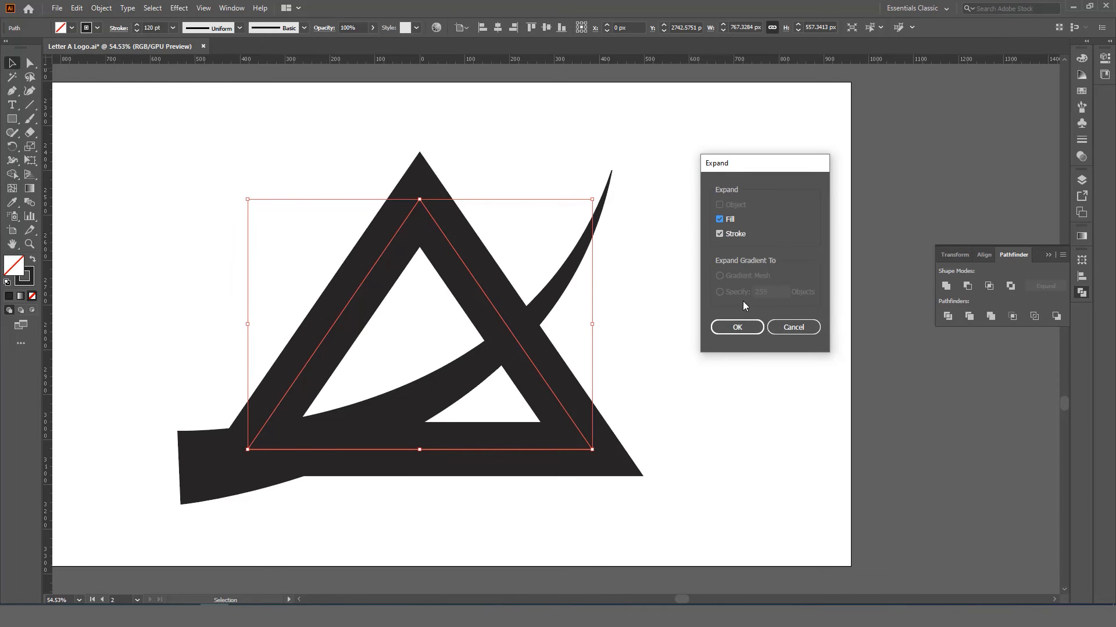
left_click(737, 323)
left_click(667, 316)
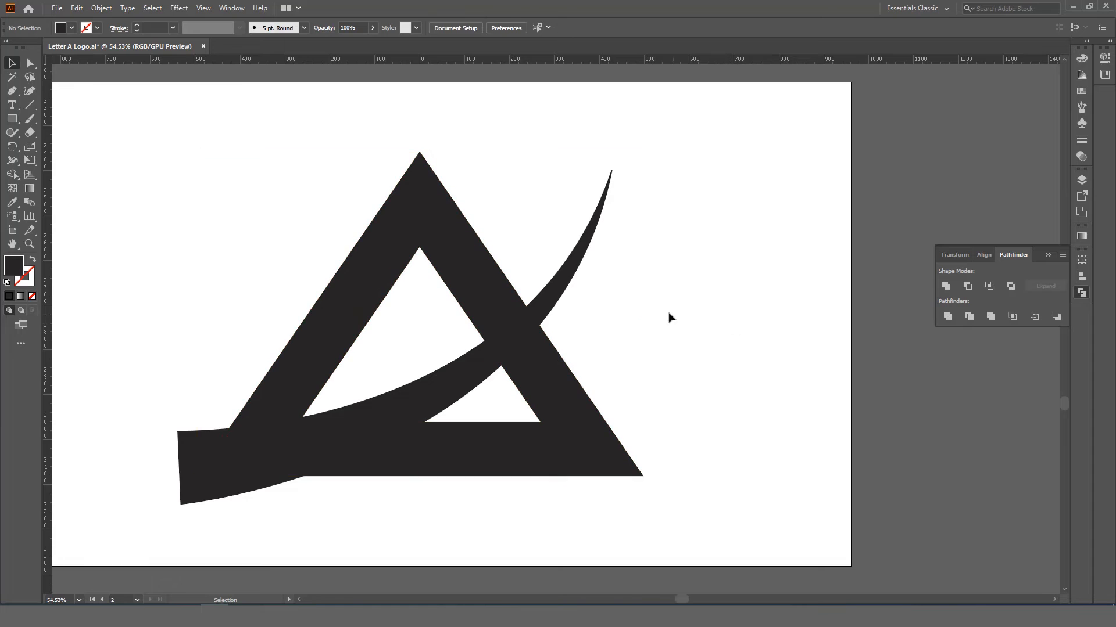
Step: Offset the path of the curved shape by 40 px with miter joins and a miter limit of 4
key("z")
mouse_move(638, 307)
left_mouse_down()
mouse_move(555, 306)
mouse_move(607, 336)
mouse_move(590, 329)
left_mouse_up()
key("v")
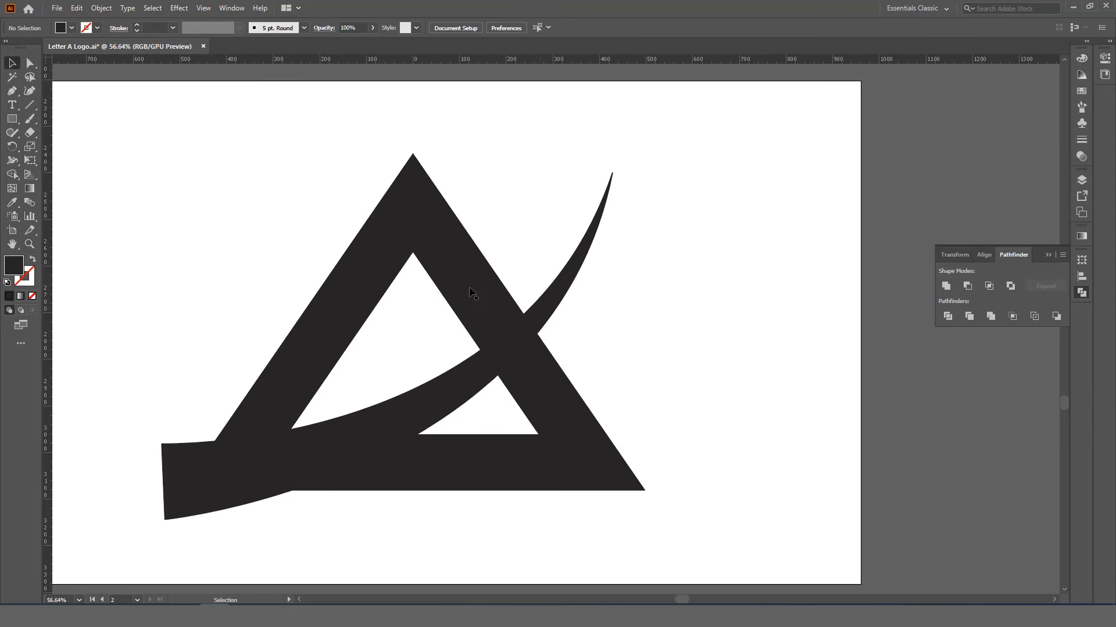
left_click(460, 283)
left_click_drag(665, 208, 314, 412)
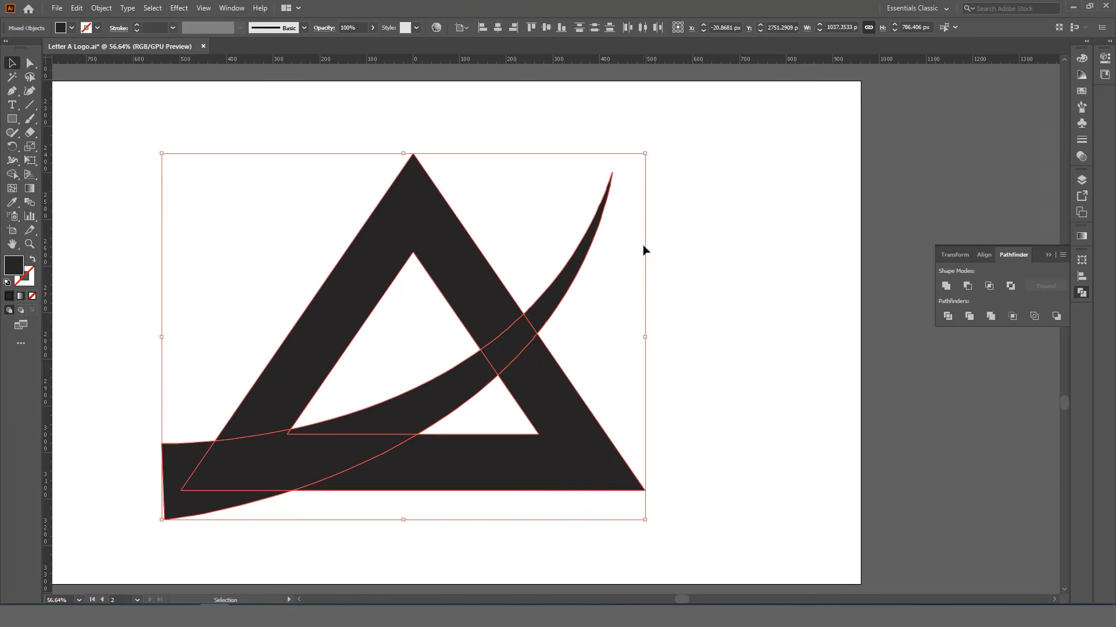
left_click_drag(649, 137, 633, 162)
left_click_drag(612, 201, 567, 244)
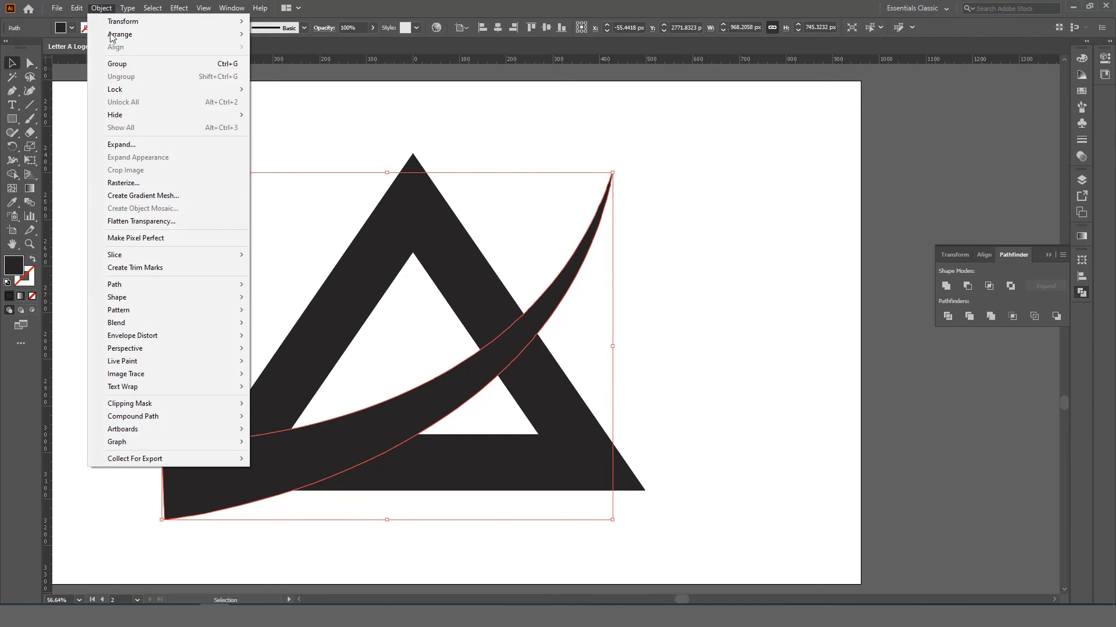
mouse_move(214, 290)
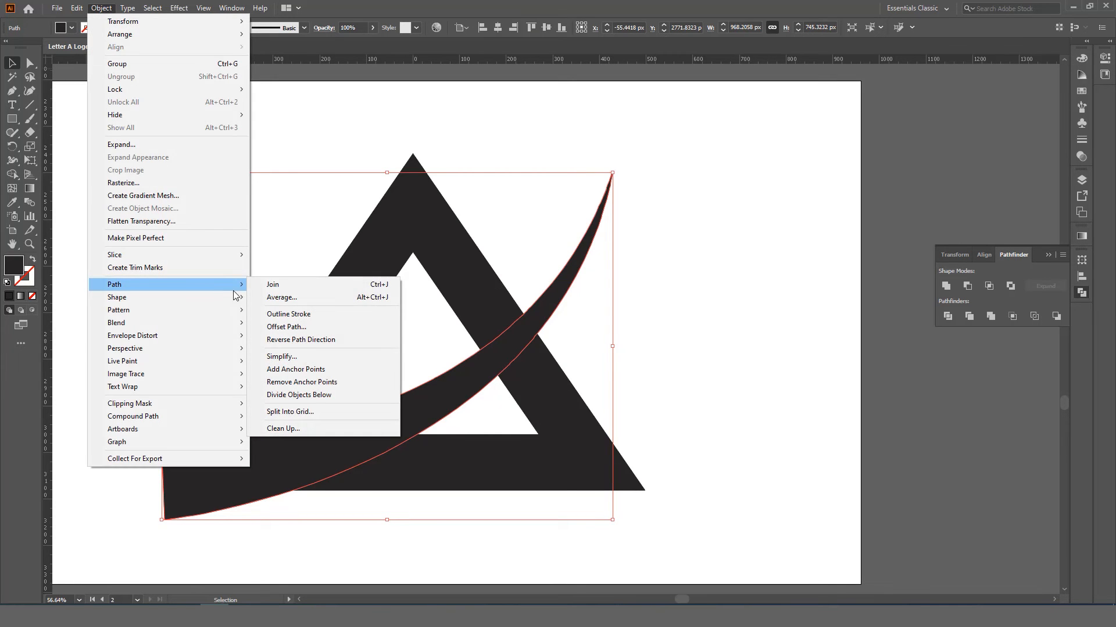
left_click(325, 332)
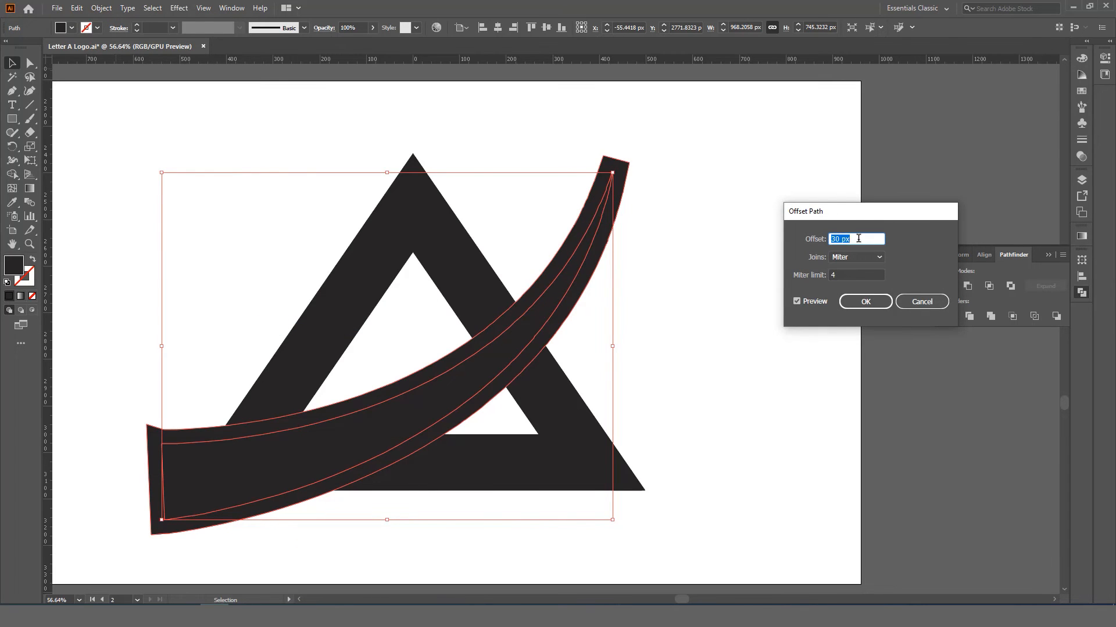
type("40")
key("Tab")
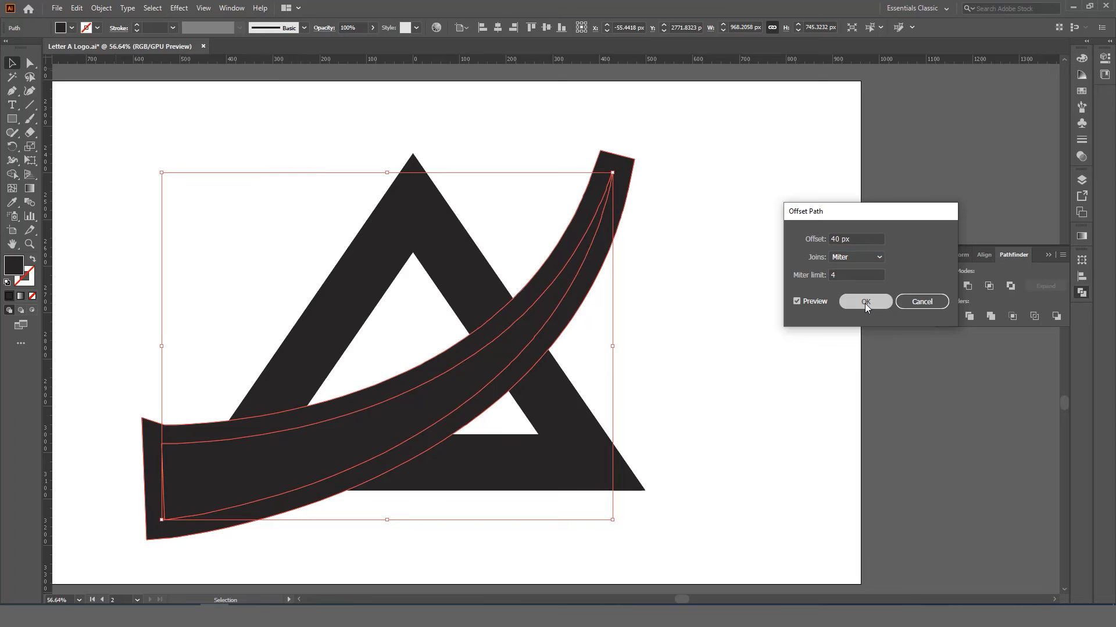
left_click(864, 301)
left_click(702, 226)
Step: Use Shape Builder on the triangle and curved shapes to remove the offset strips, cutting a gap across the triangle's right leg and base
left_click_drag(702, 147, 185, 491)
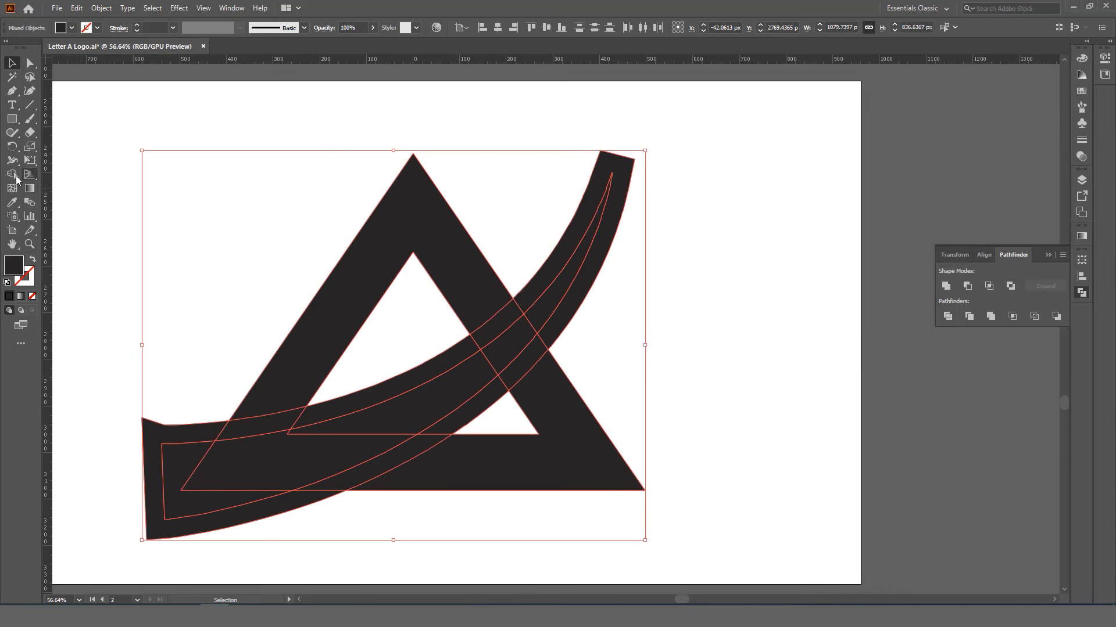
left_click_drag(11, 174, 61, 174)
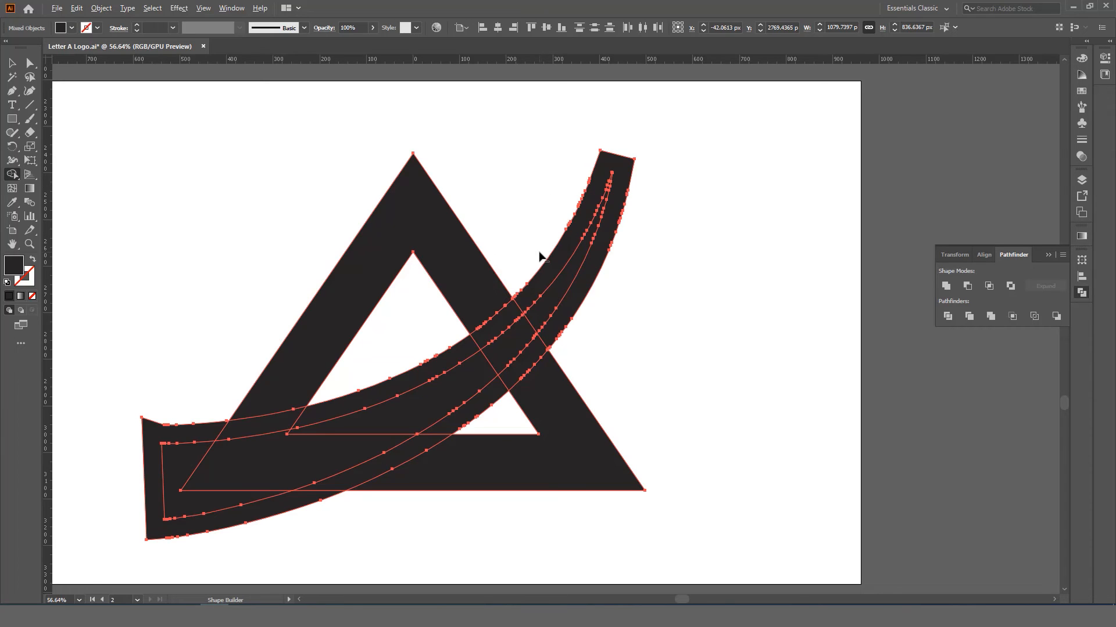
mouse_move(539, 252)
left_mouse_down()
mouse_move(523, 303)
mouse_move(444, 363)
mouse_move(511, 256)
left_mouse_up()
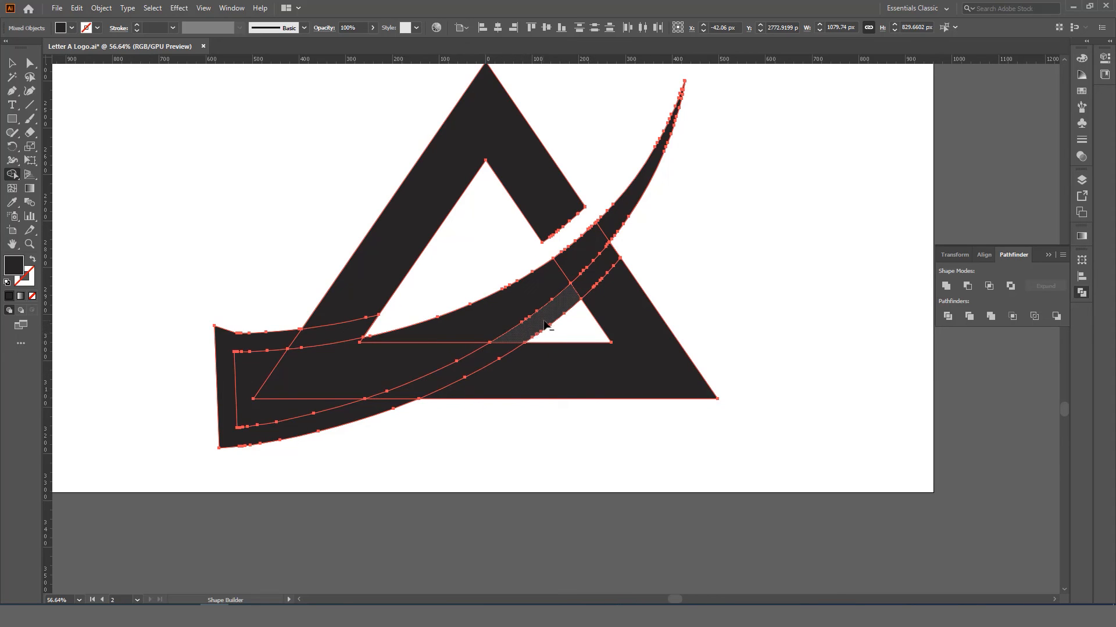
mouse_move(517, 341)
left_mouse_down()
mouse_move(369, 417)
mouse_move(408, 424)
mouse_move(432, 412)
left_mouse_up()
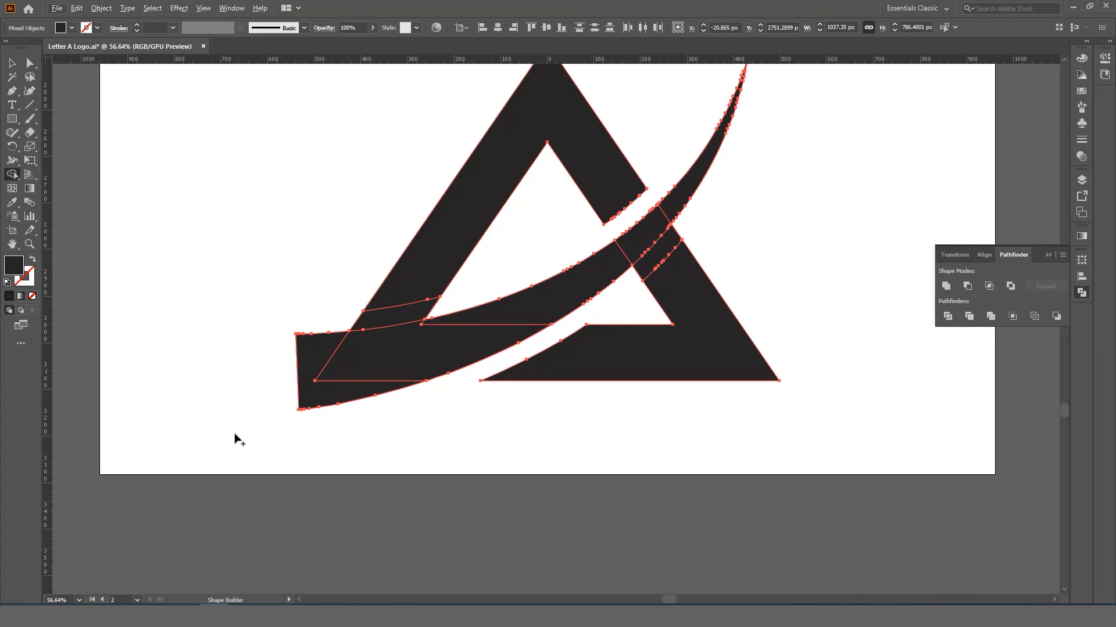
Step: Remove the thick end of the curve that sticks out beyond the triangle's lower-left corner and deselect the artwork
left_click(303, 352, "alt")
key("z")
left_click(326, 352, "alt")
left_click_drag(415, 329, 421, 364)
left_click_drag(423, 364, 406, 389)
key("v")
left_click(646, 262)
Step: Select all the logo pieces, unite them with the Pathfinder and deselect the result
left_click_drag(649, 192, 251, 434)
left_click(232, 8)
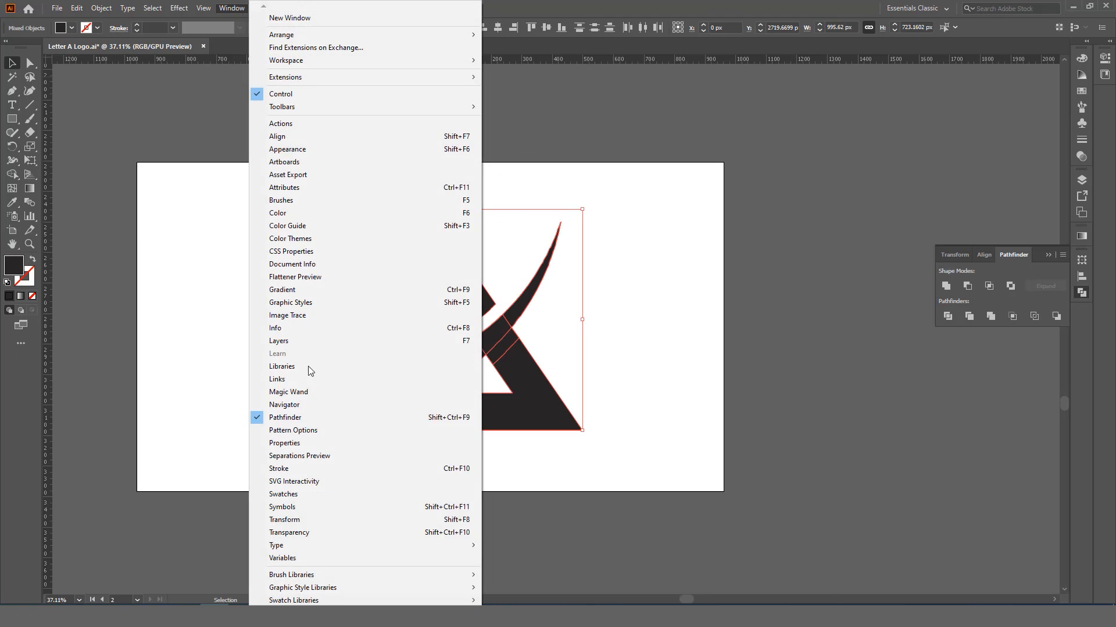
left_click(1011, 253)
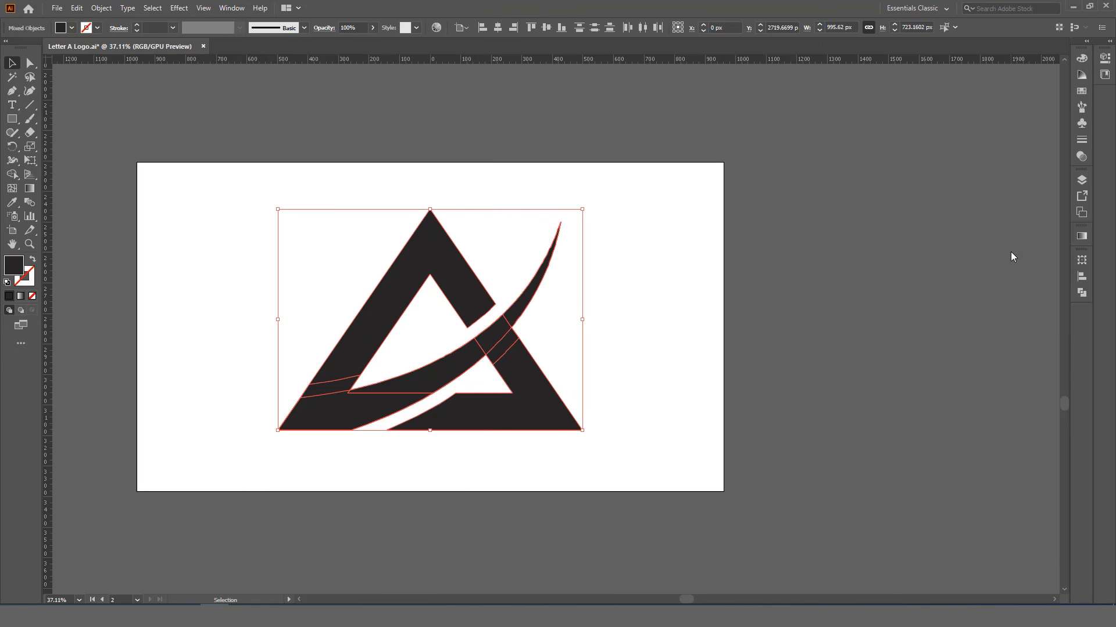
left_click(231, 8)
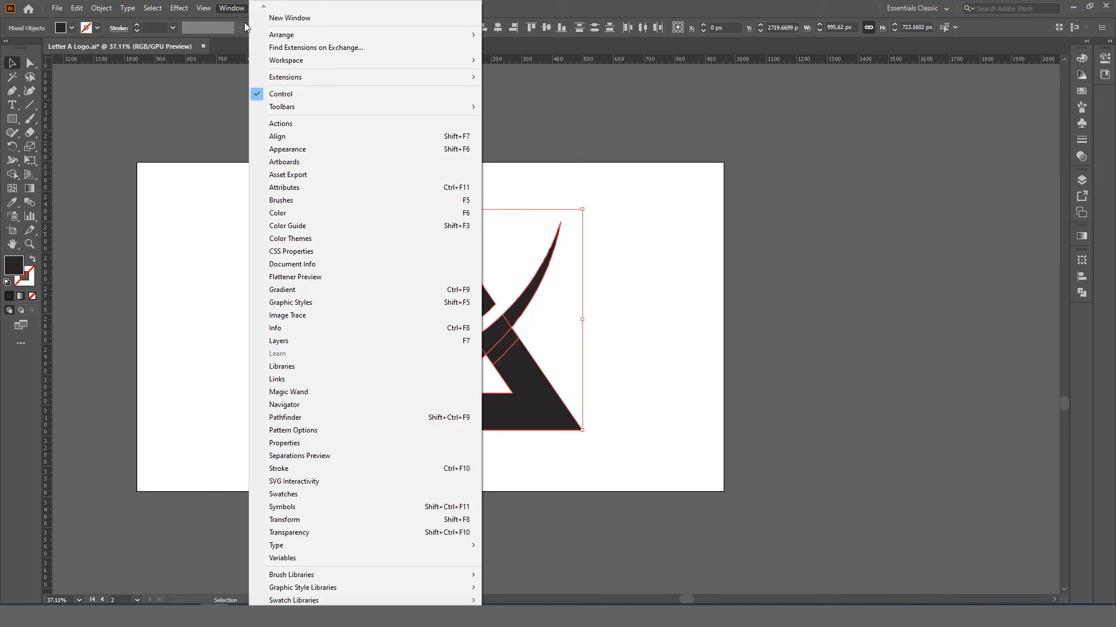
left_click(313, 418)
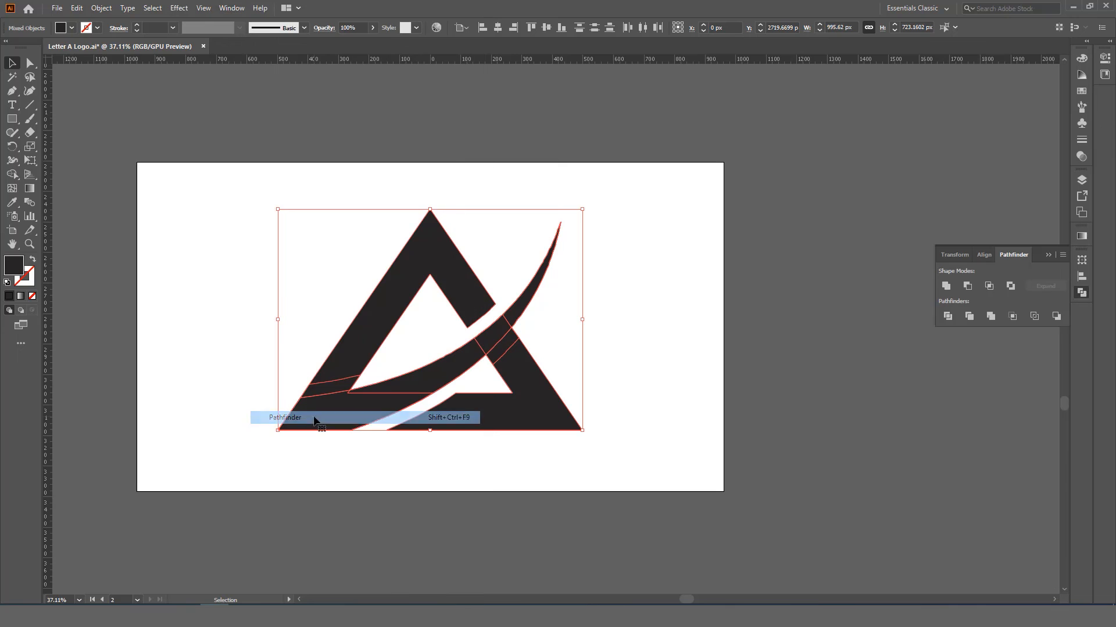
left_click(946, 286)
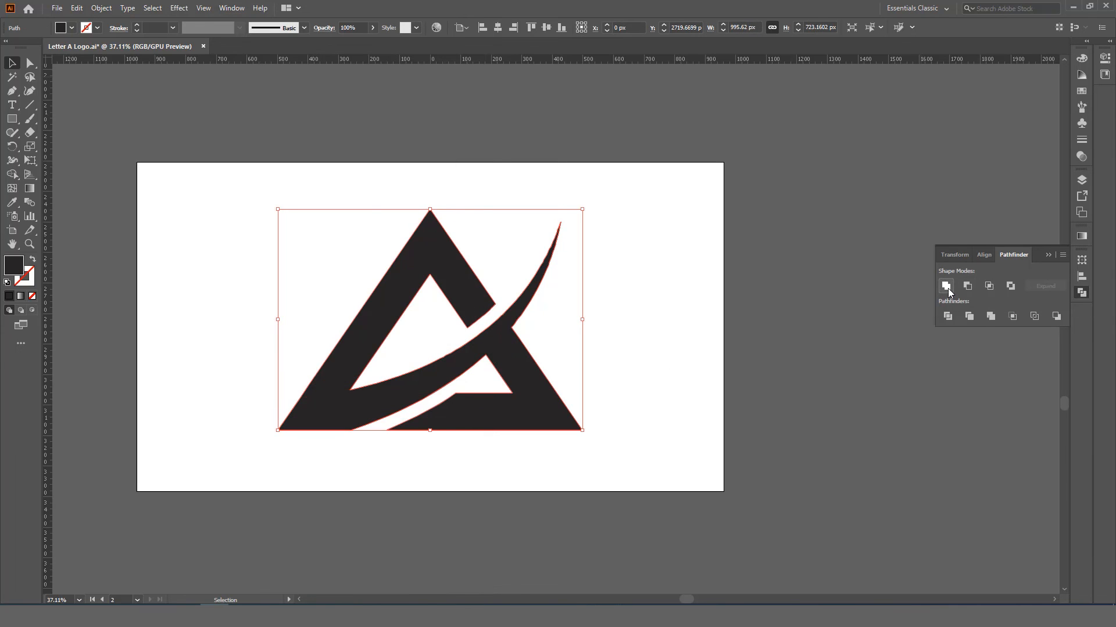
left_click(677, 312)
key("z")
left_click_drag(468, 356, 538, 359)
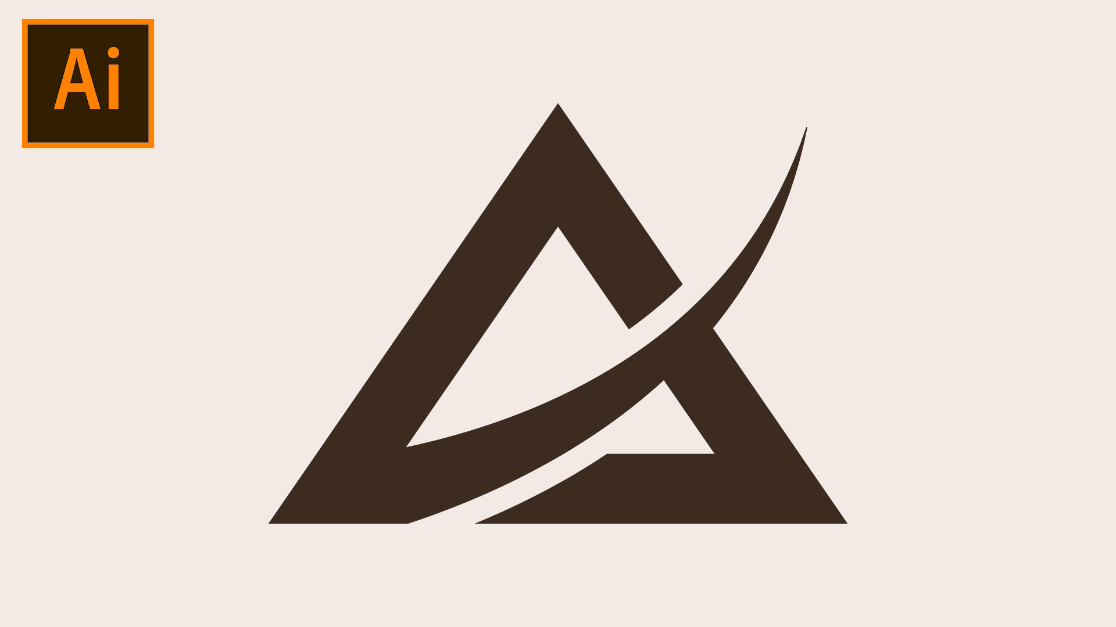